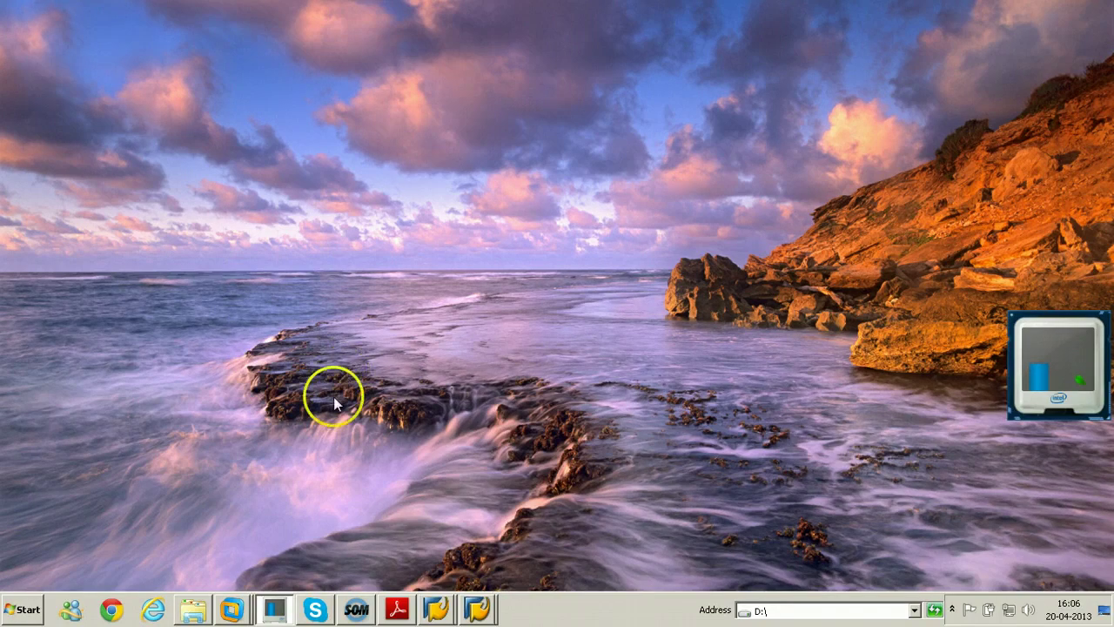
- Switch to the virtual machine running the NWD system and check its full computer name in the Windows System Properties
click(237, 576)
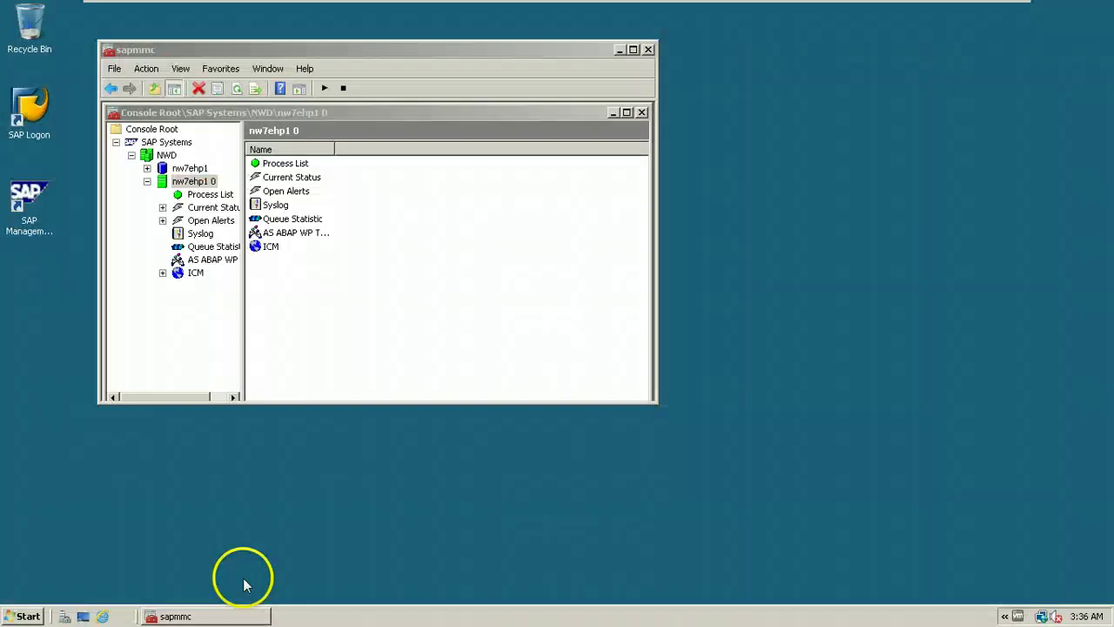
click(198, 182)
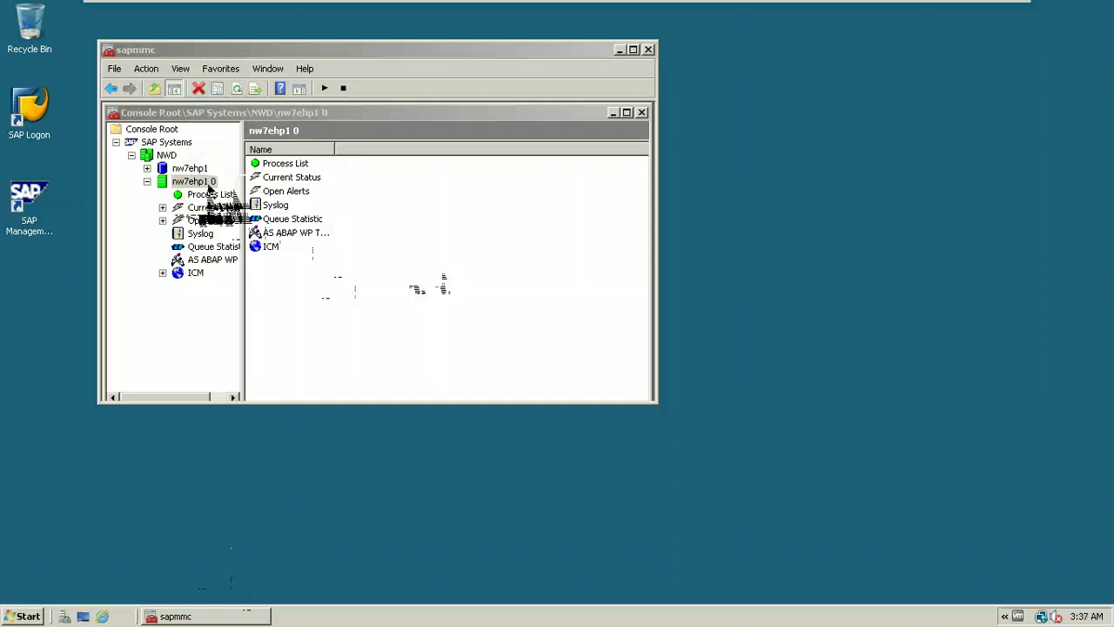
click(24, 615)
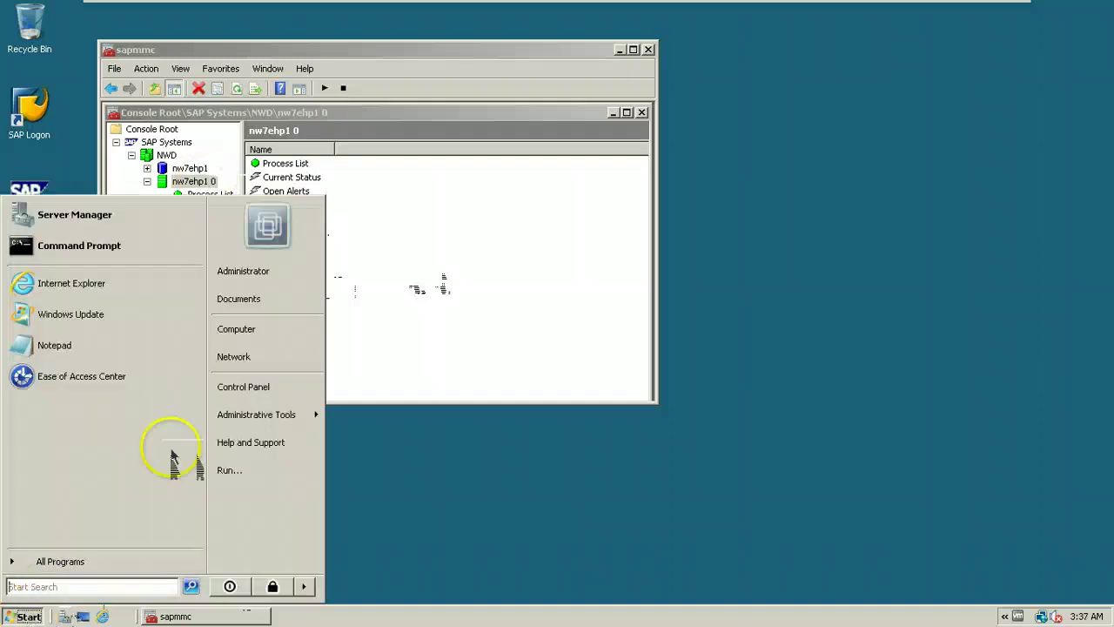
right_click(231, 328)
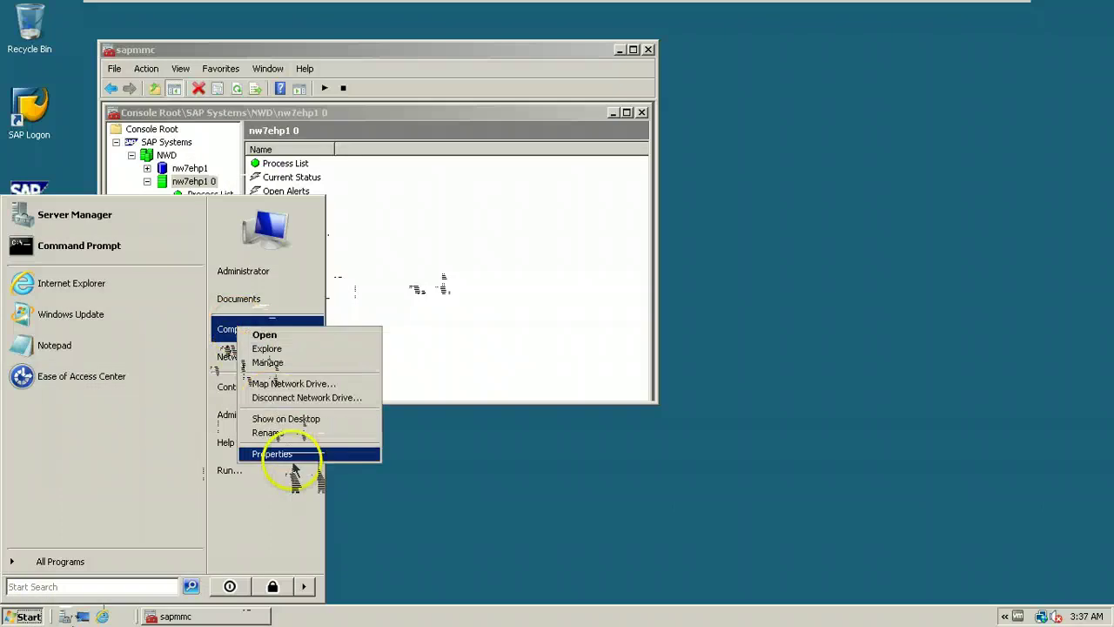
click(293, 453)
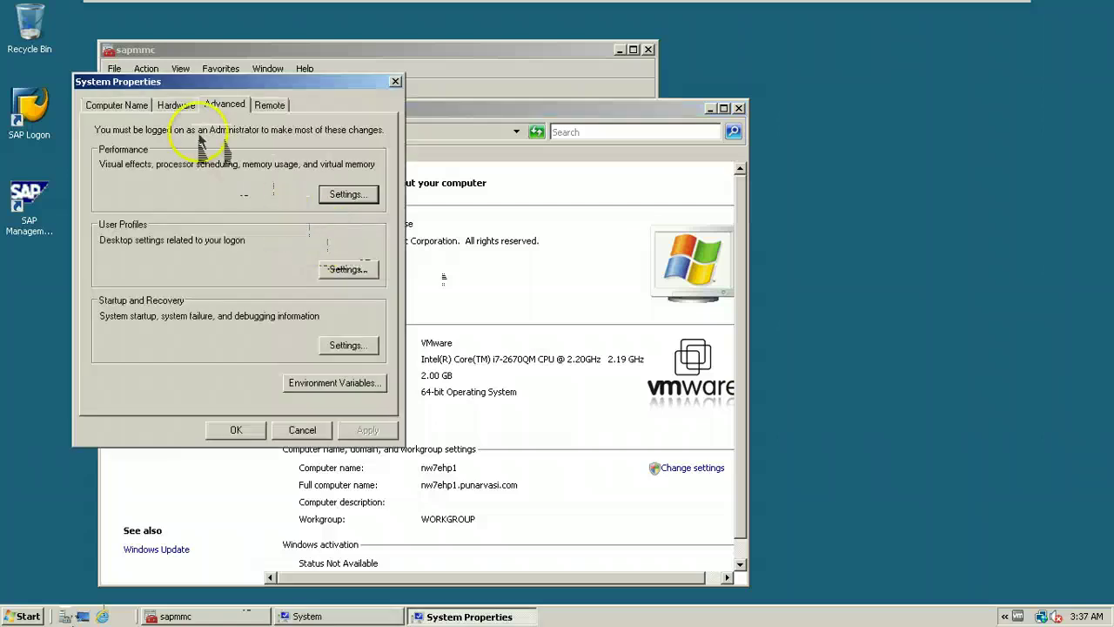
click(117, 104)
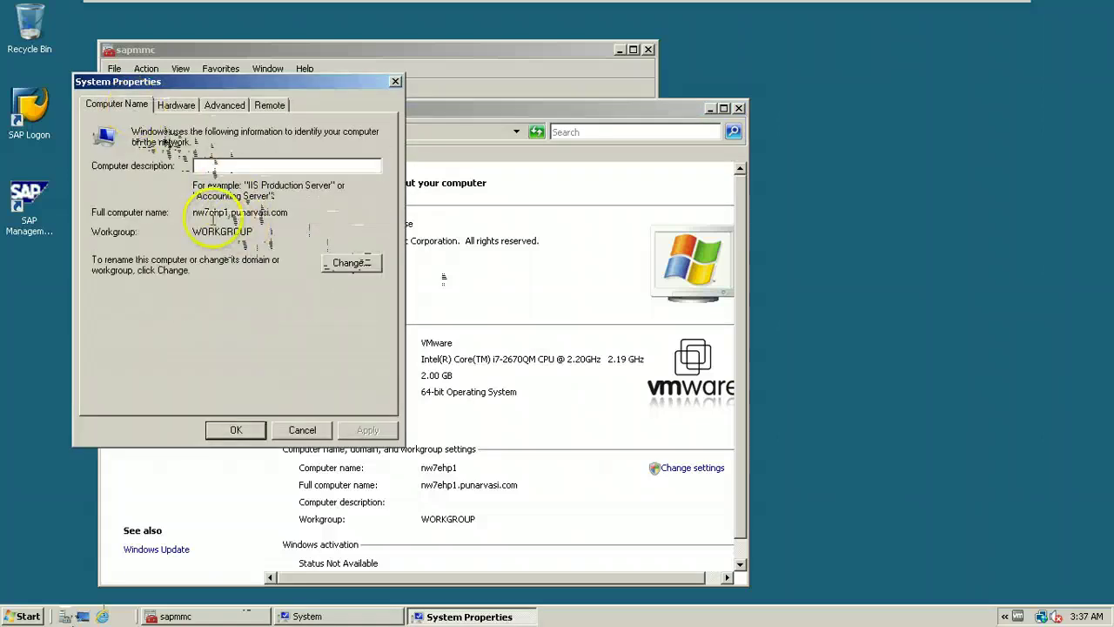
drag(231, 212, 348, 250)
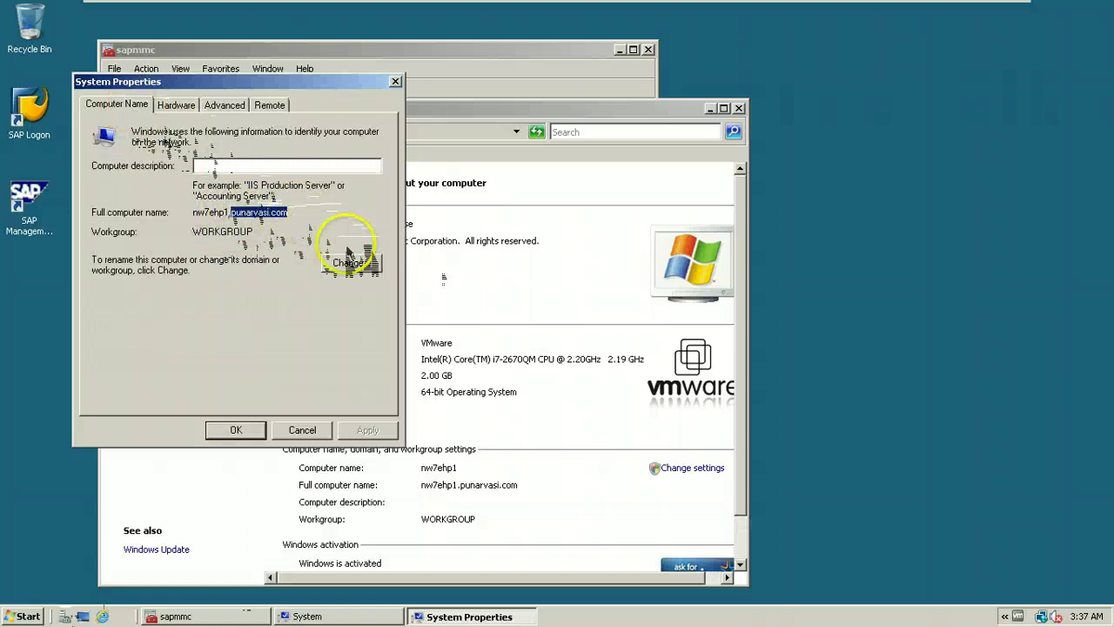
- Inspect the computer's primary DNS suffix in the computer name change settings and leave without changing it
click(349, 258)
click(295, 250)
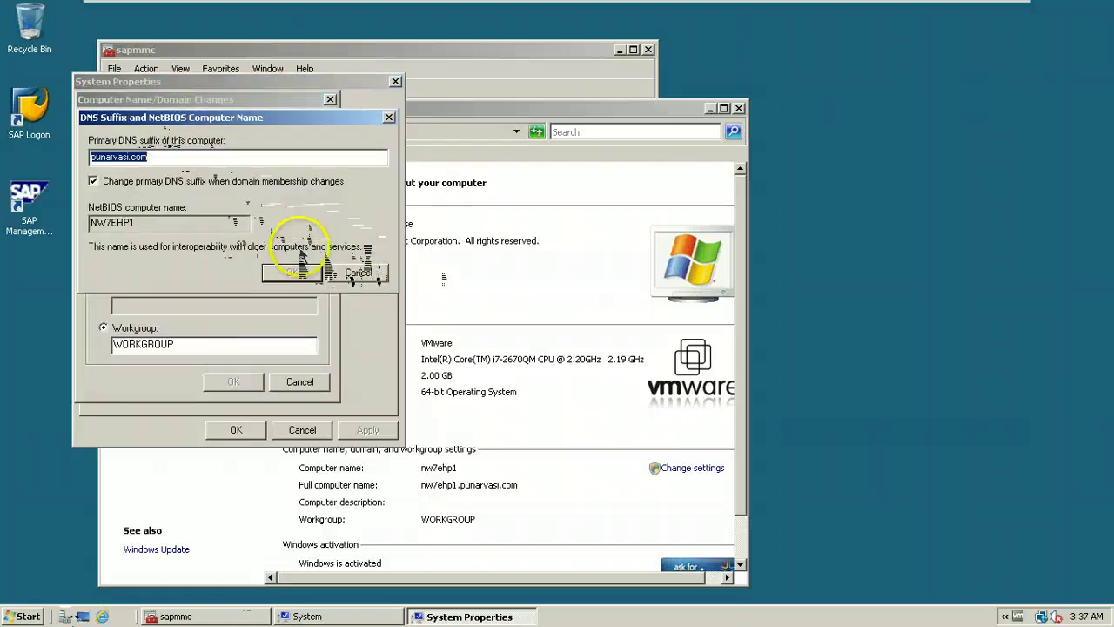
click(150, 157)
drag(149, 156, 88, 159)
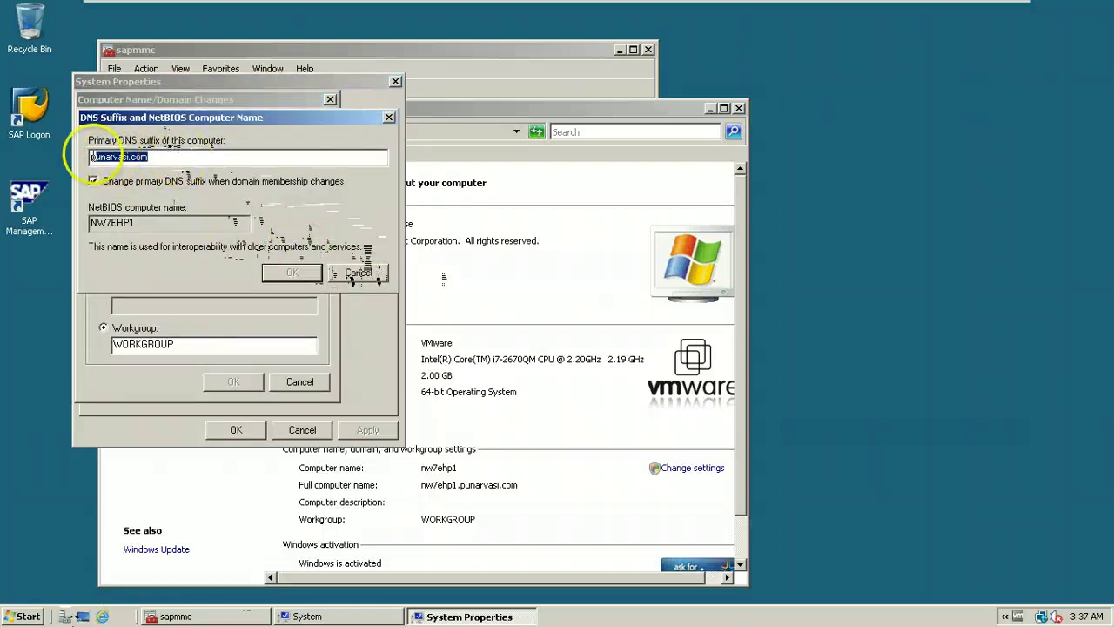
click(355, 274)
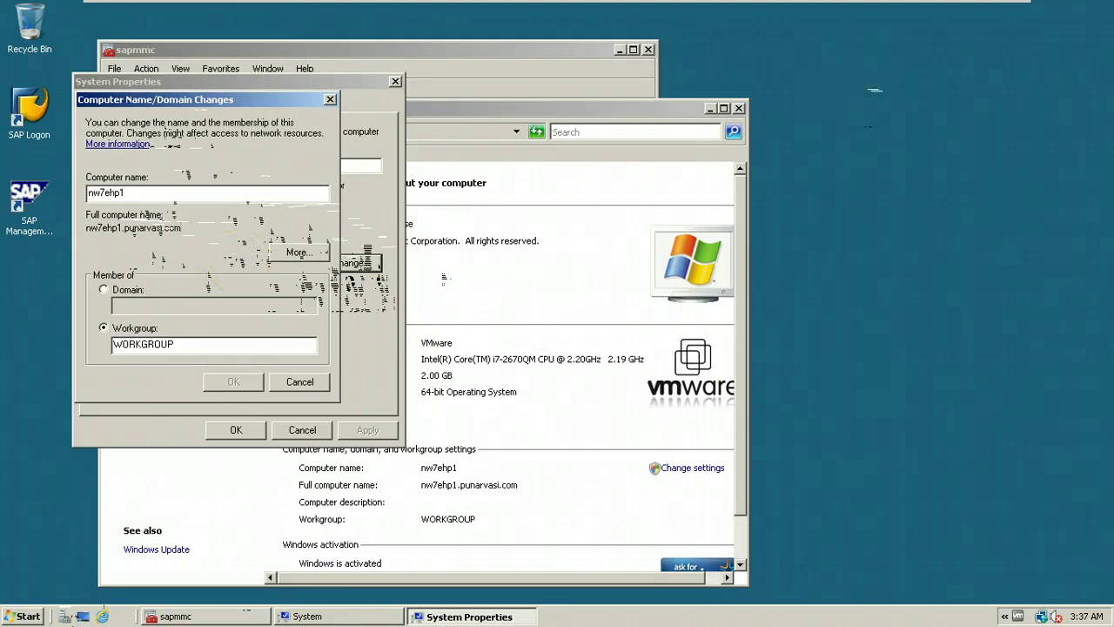
- Leave the virtual machine, switch to the SAP Easy Access session and run transaction smicm
click(965, 11)
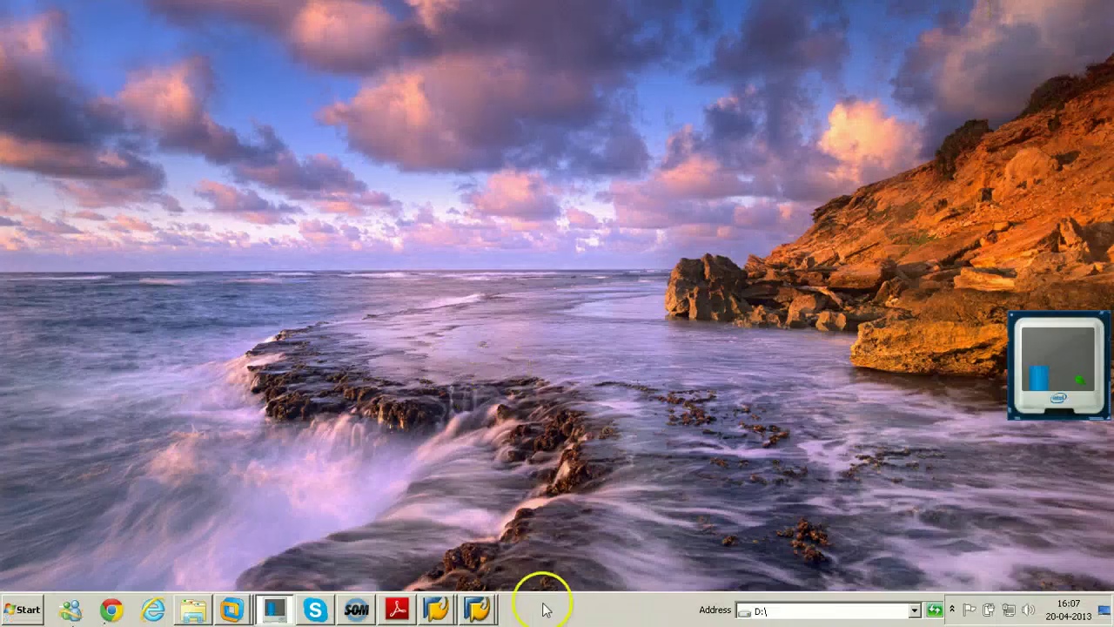
click(477, 609)
click(479, 574)
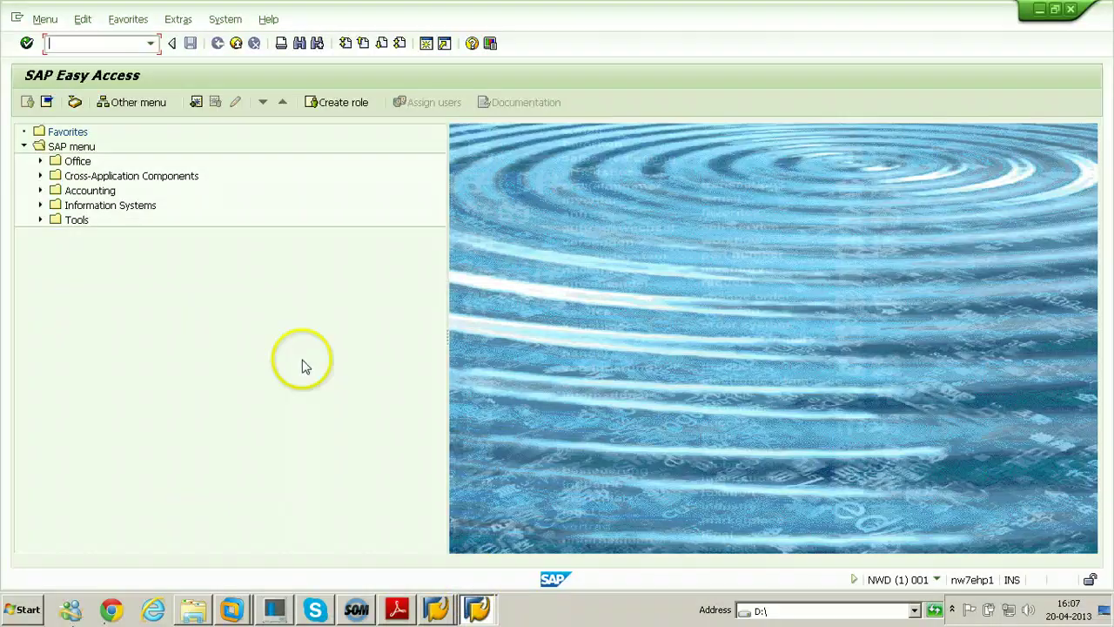
click(109, 46)
text(smicm)
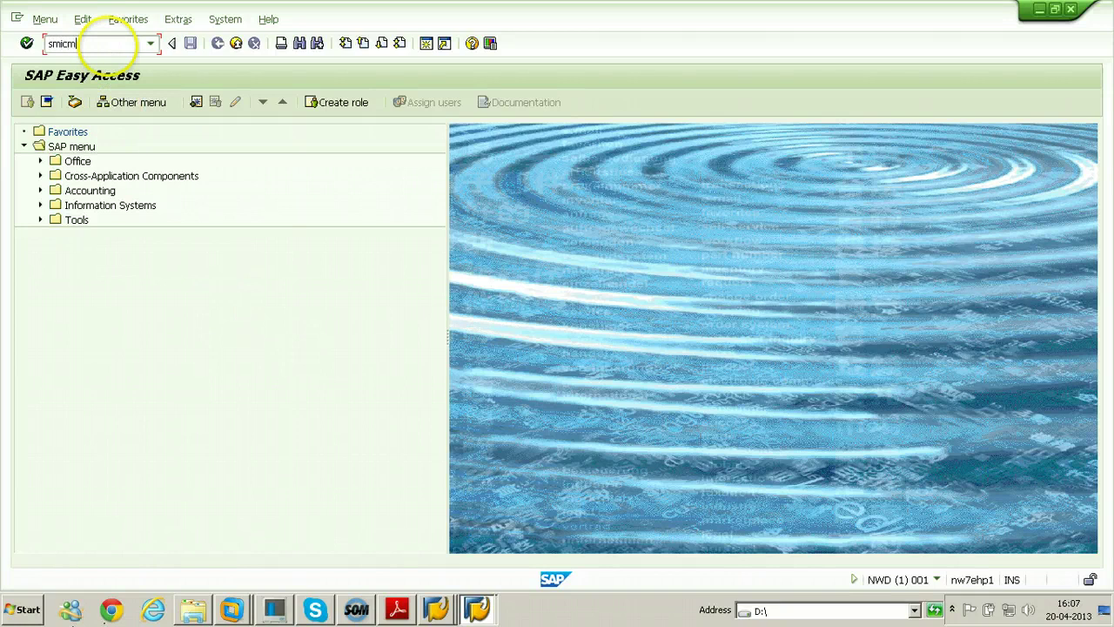
key(Return)
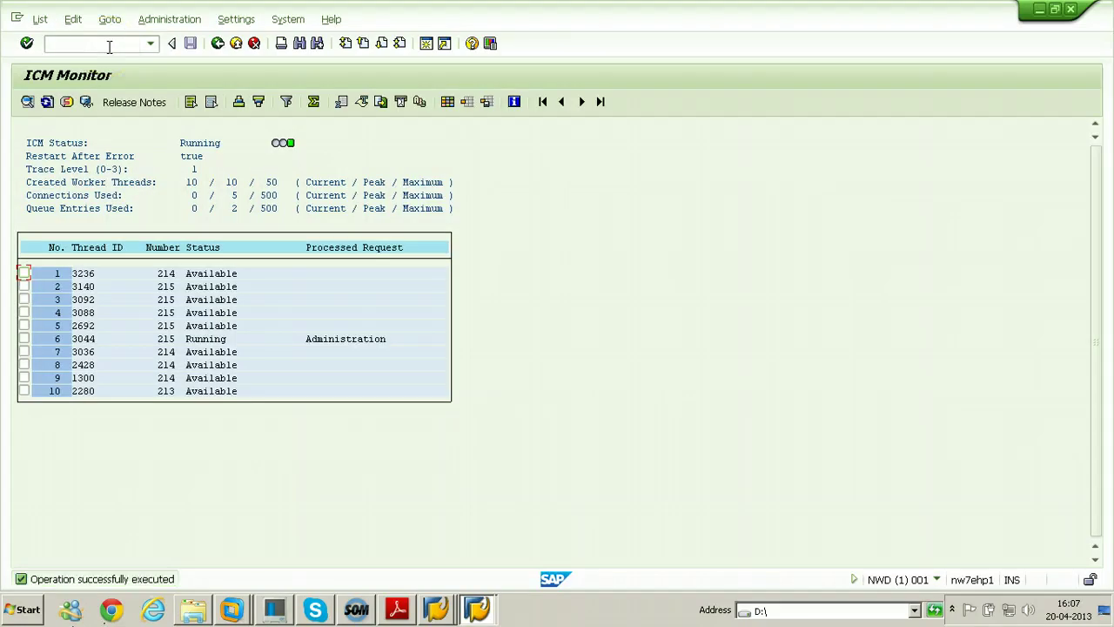
- Display the ICM's active services and check the HTTP service's port and host name
click(109, 19)
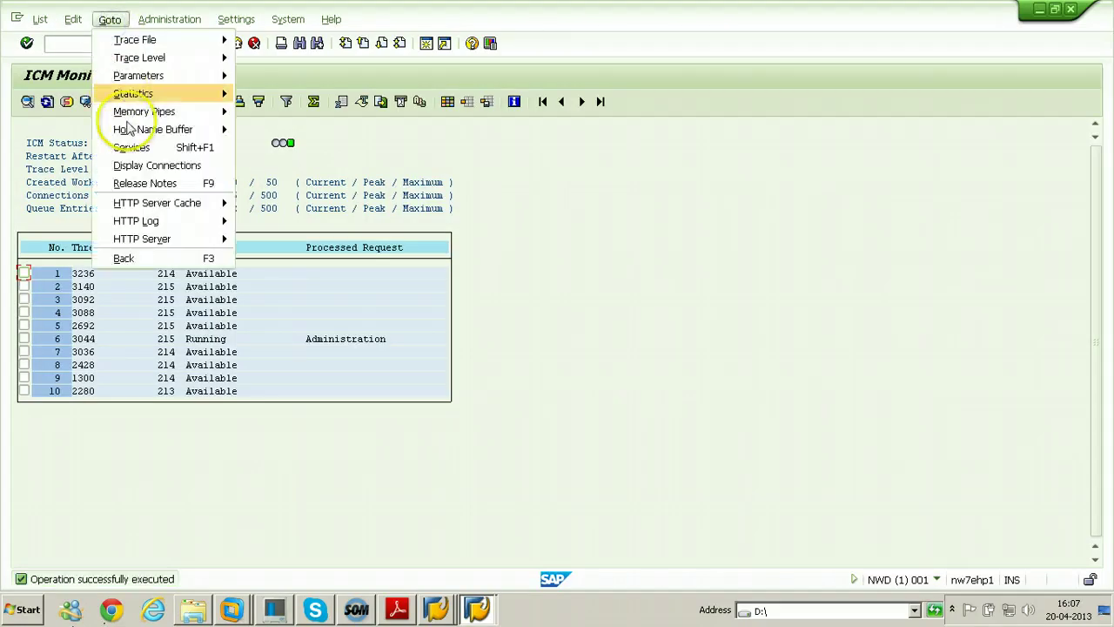
click(131, 147)
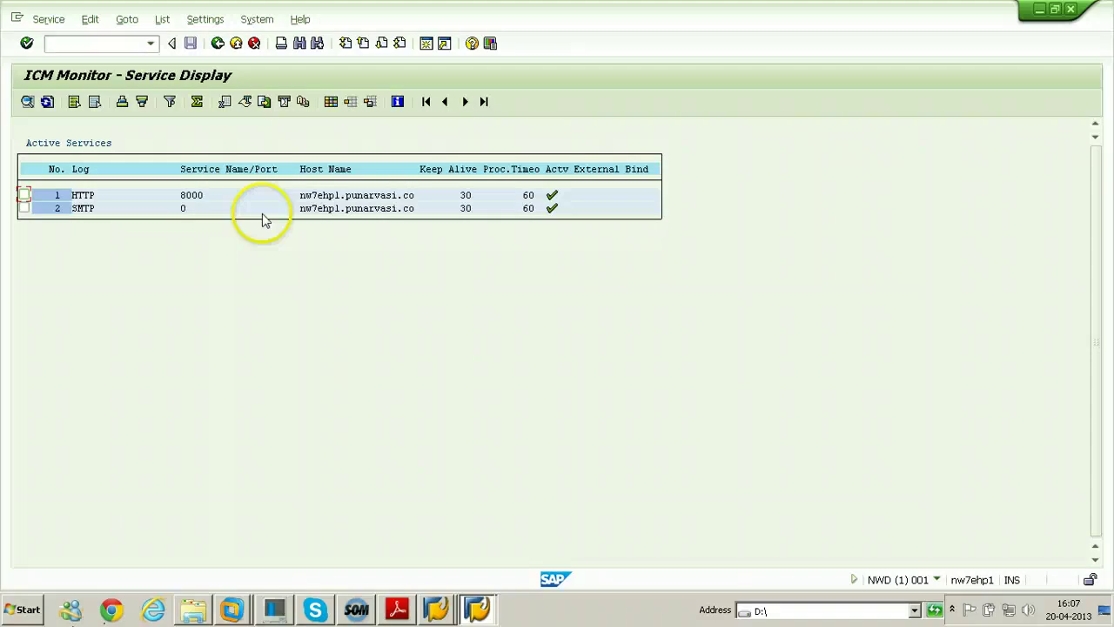
double_click(186, 194)
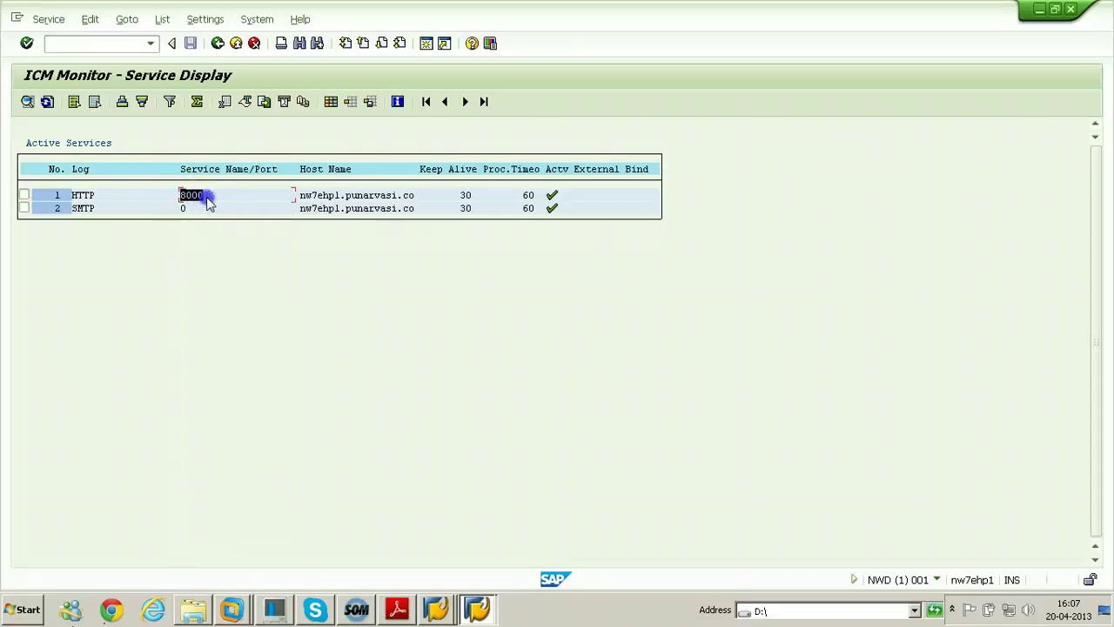
drag(294, 197, 423, 194)
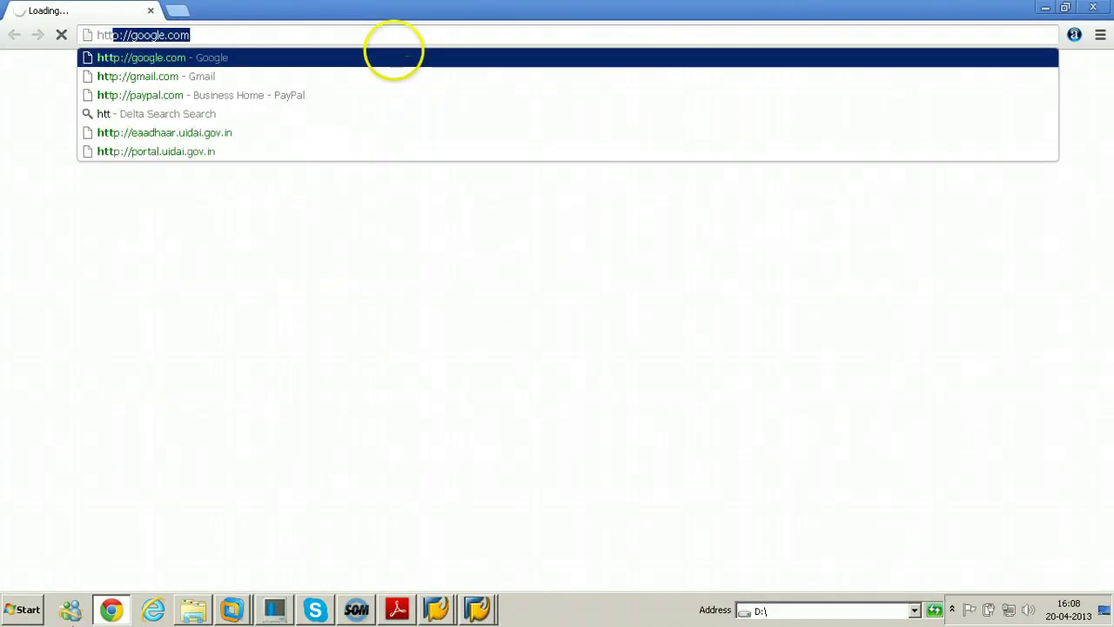
text(://)
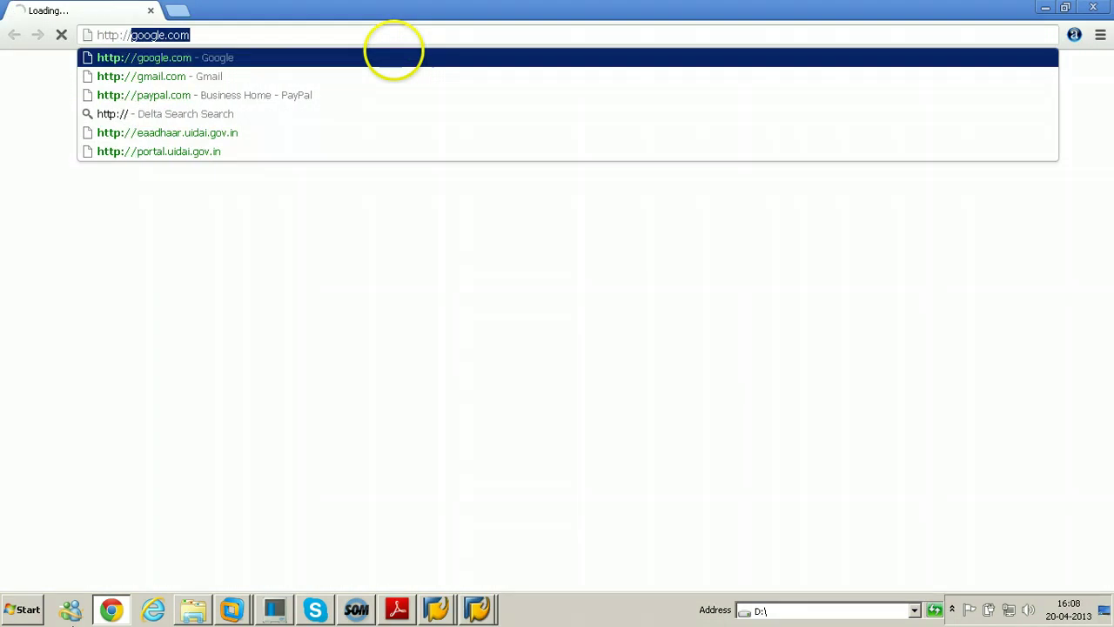
text(nw7)
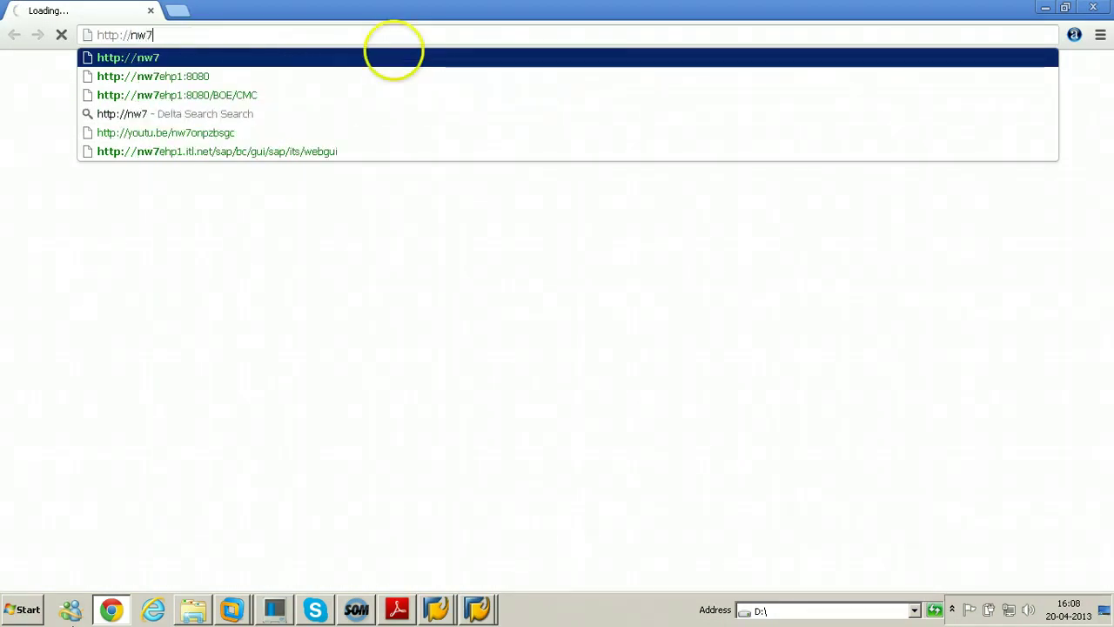
text(ehp1)
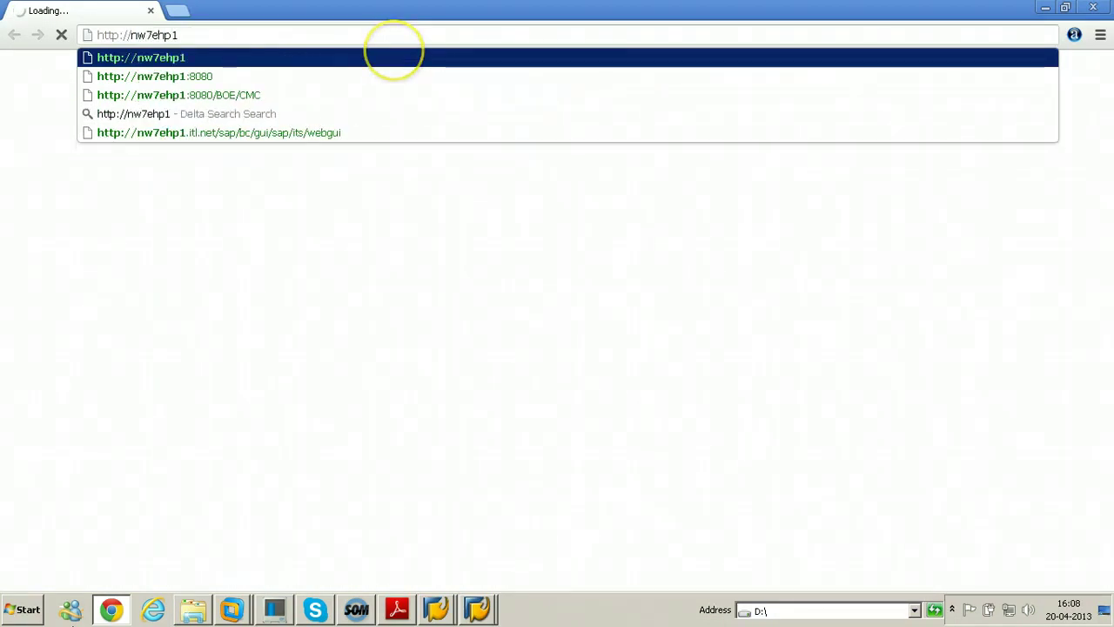
text(.punar)
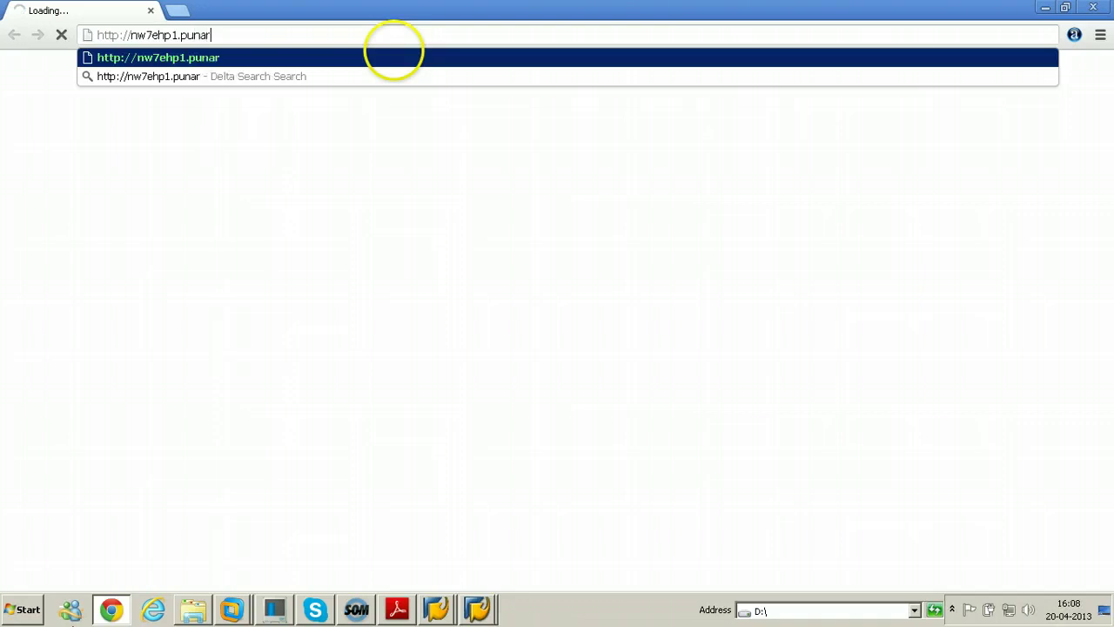
text(vasi.com)
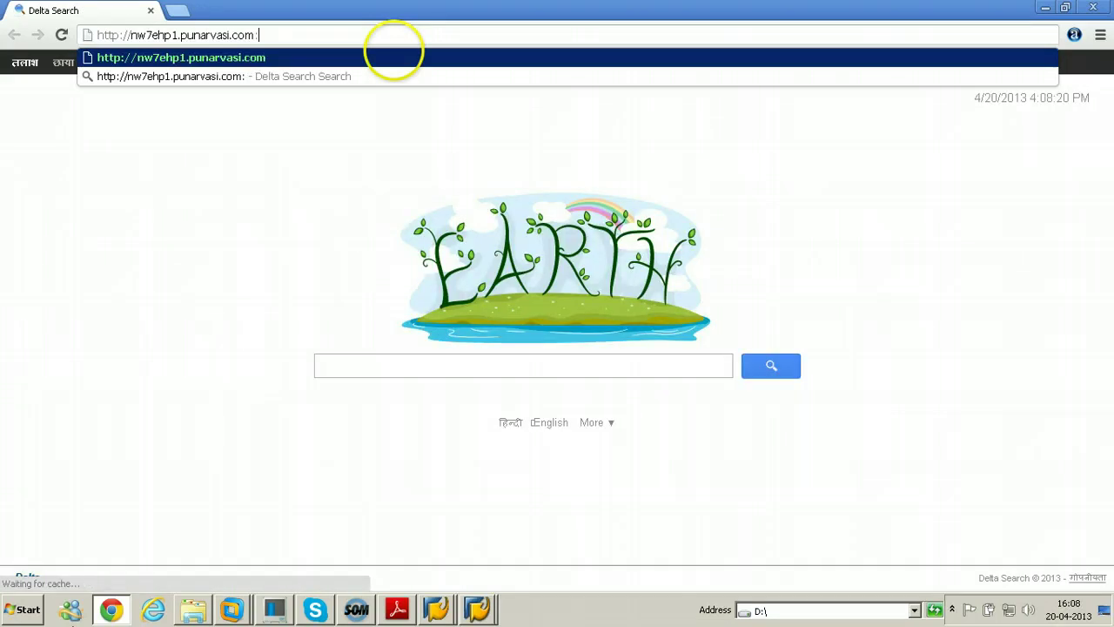
text(:8000)
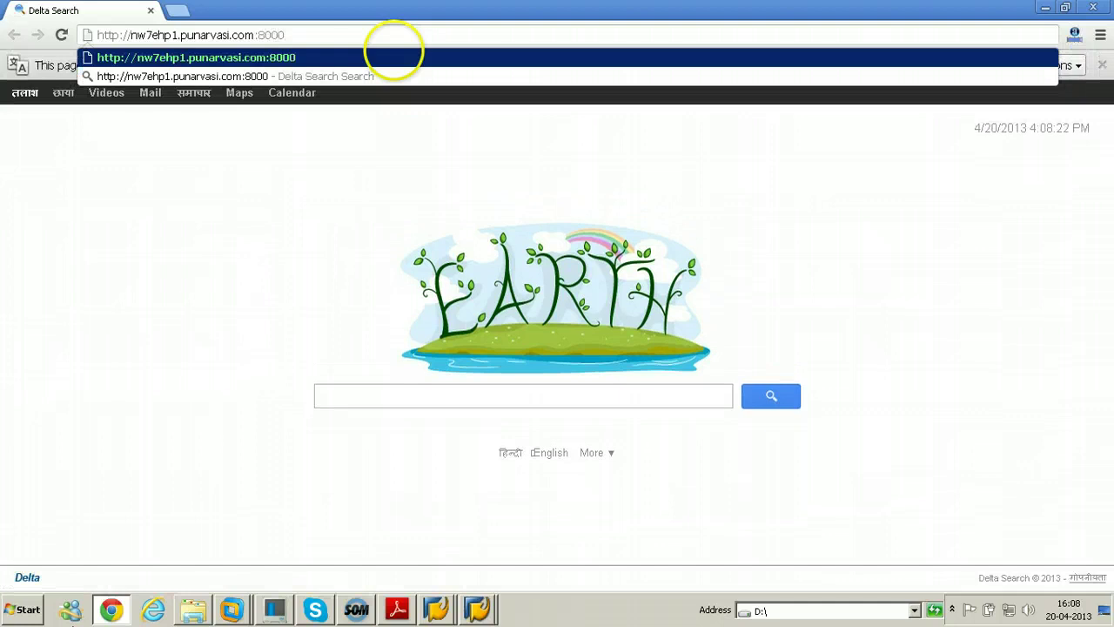
text(/sap/)
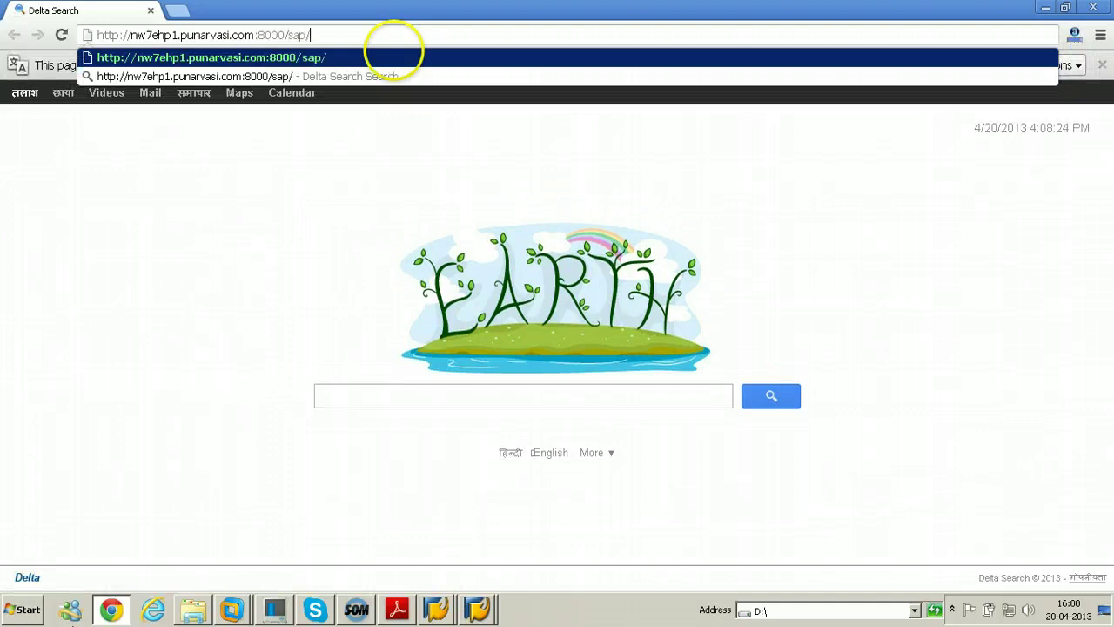
text(bc/)
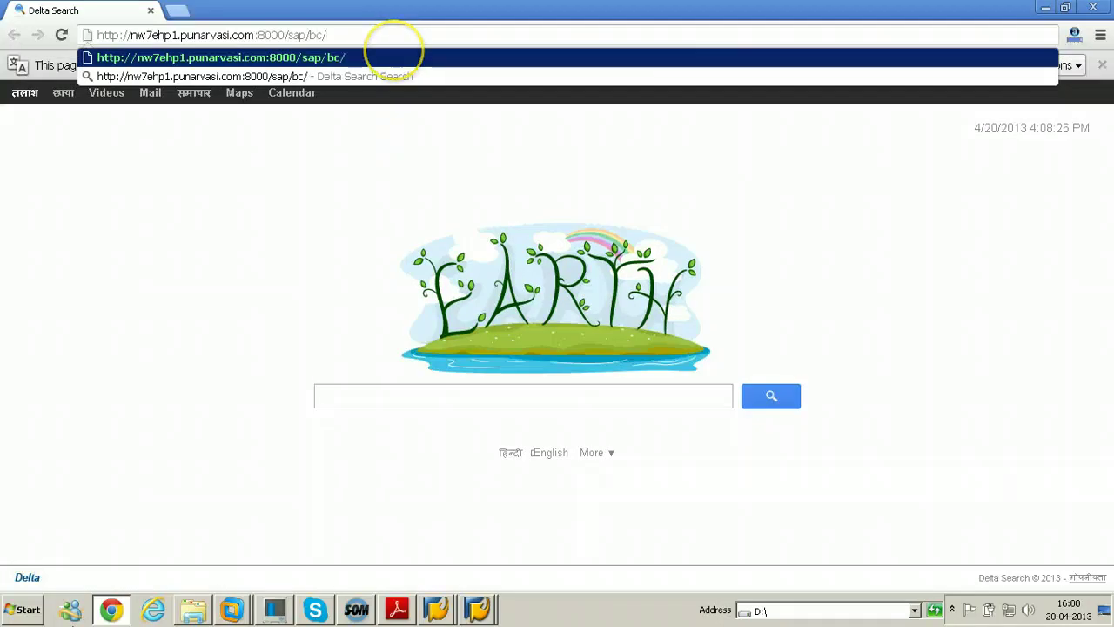
text(gui)
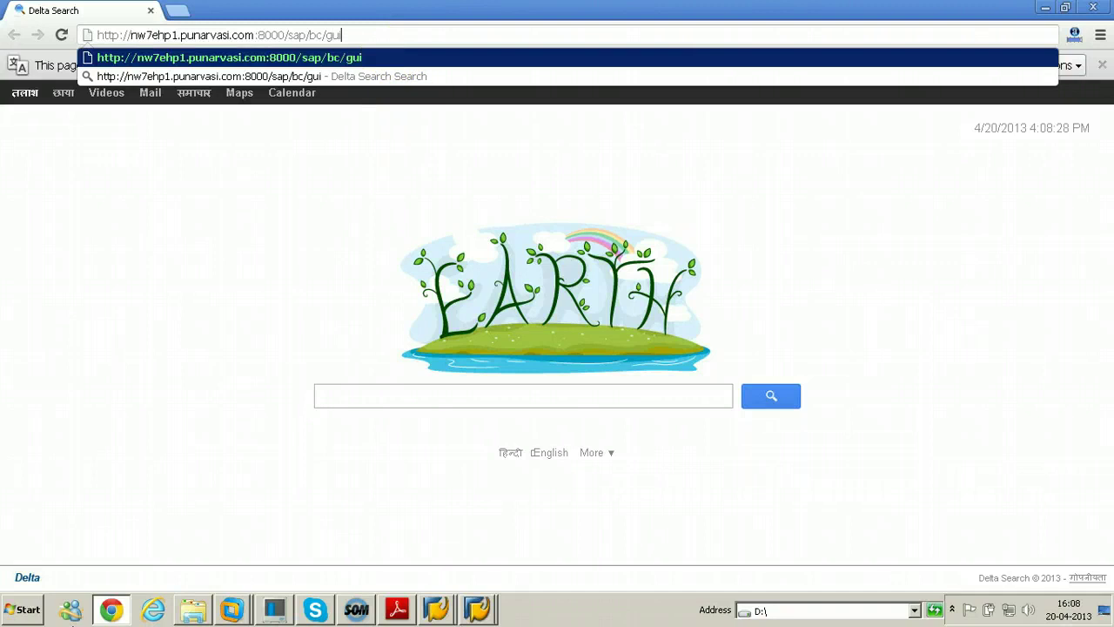
text(/sap)
text(/)
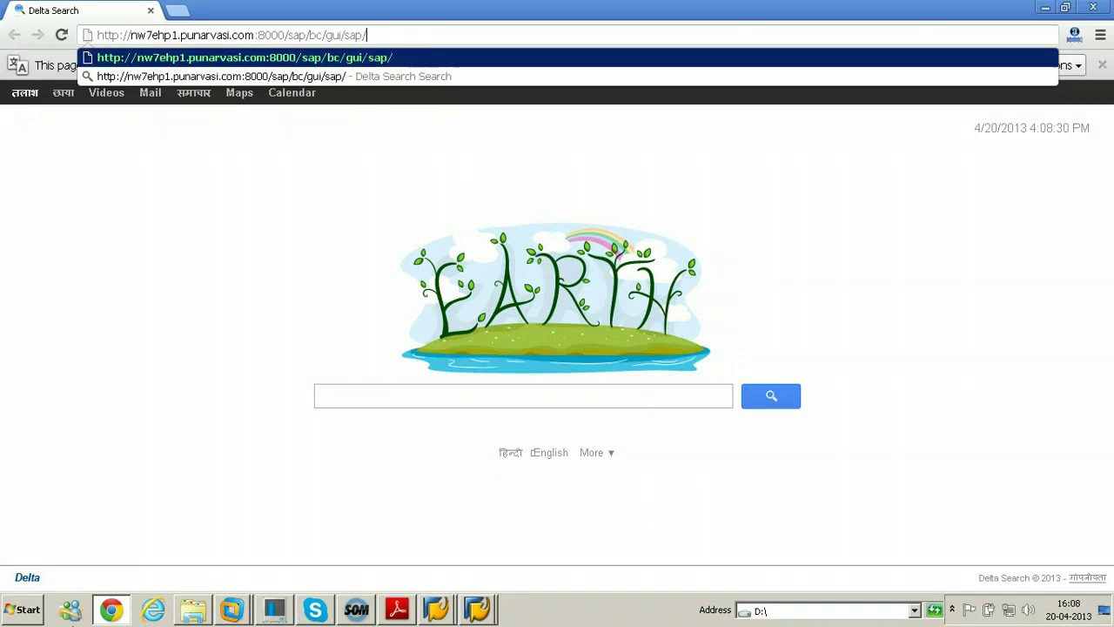
text(its/)
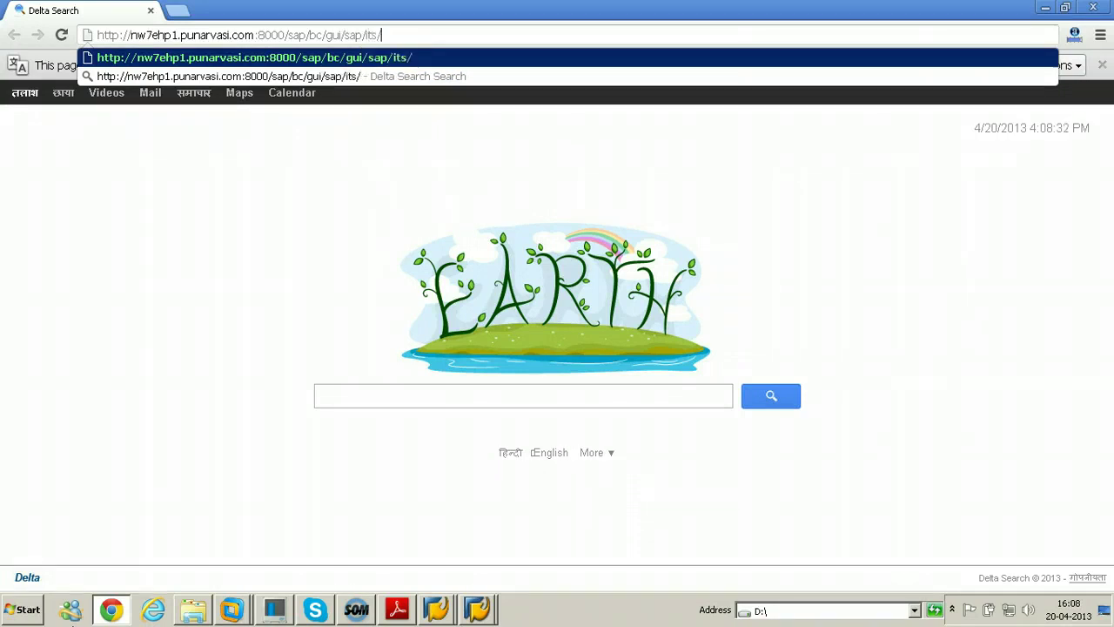
text(webgui)
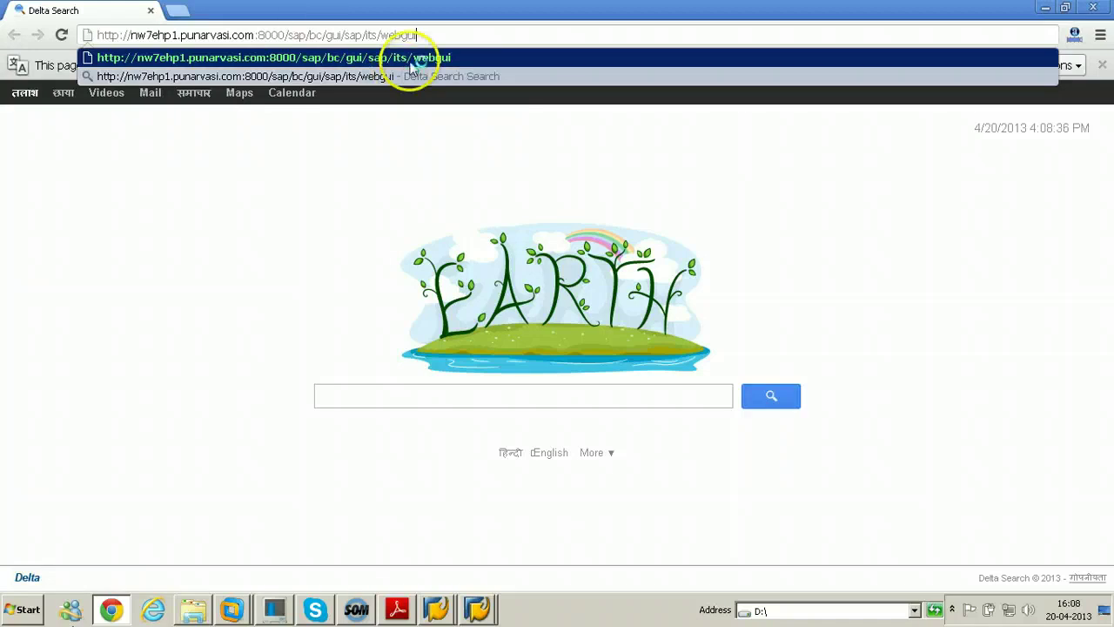
drag(419, 37, 90, 35)
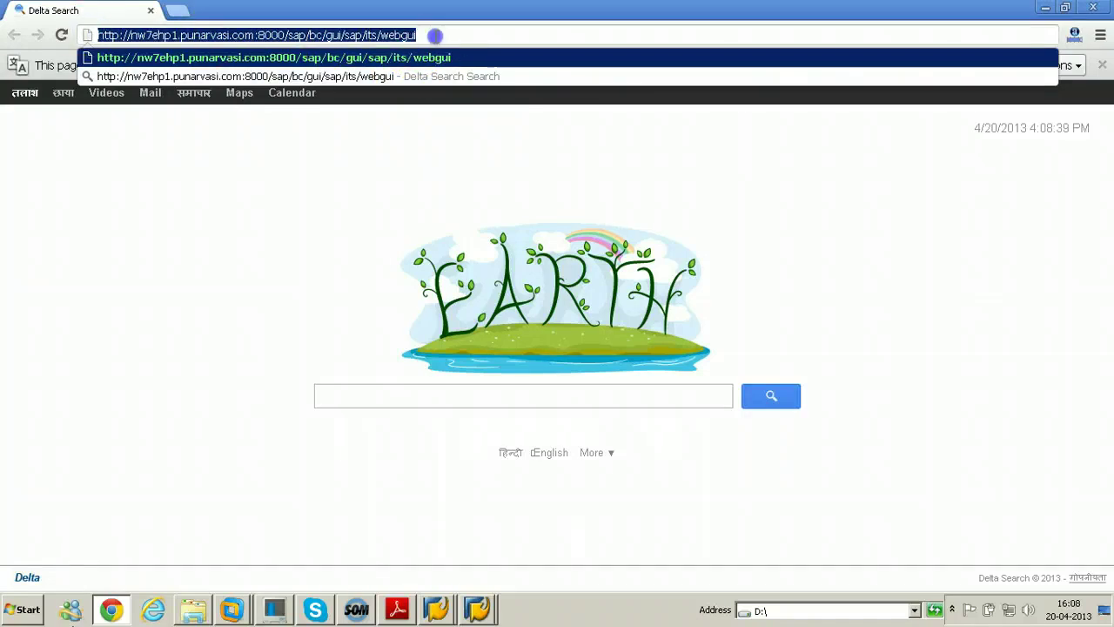
click(436, 37)
key(Return)
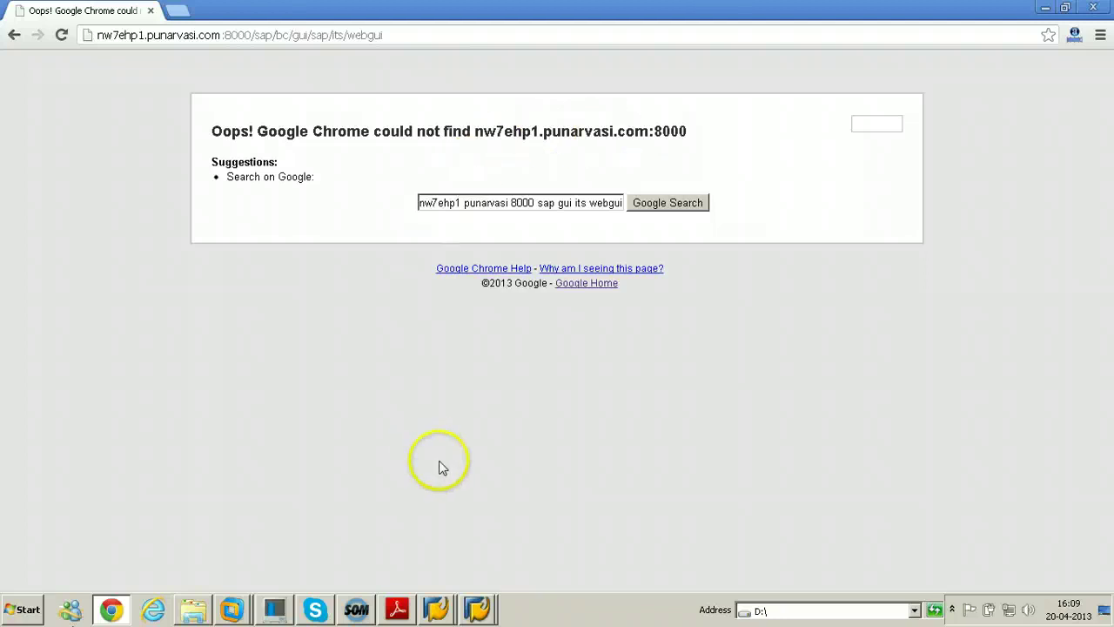
- Switch to the SAP session, leave the ICM Monitor, run transaction sicf and display the service tree for hierarchy type SERVICE
click(481, 609)
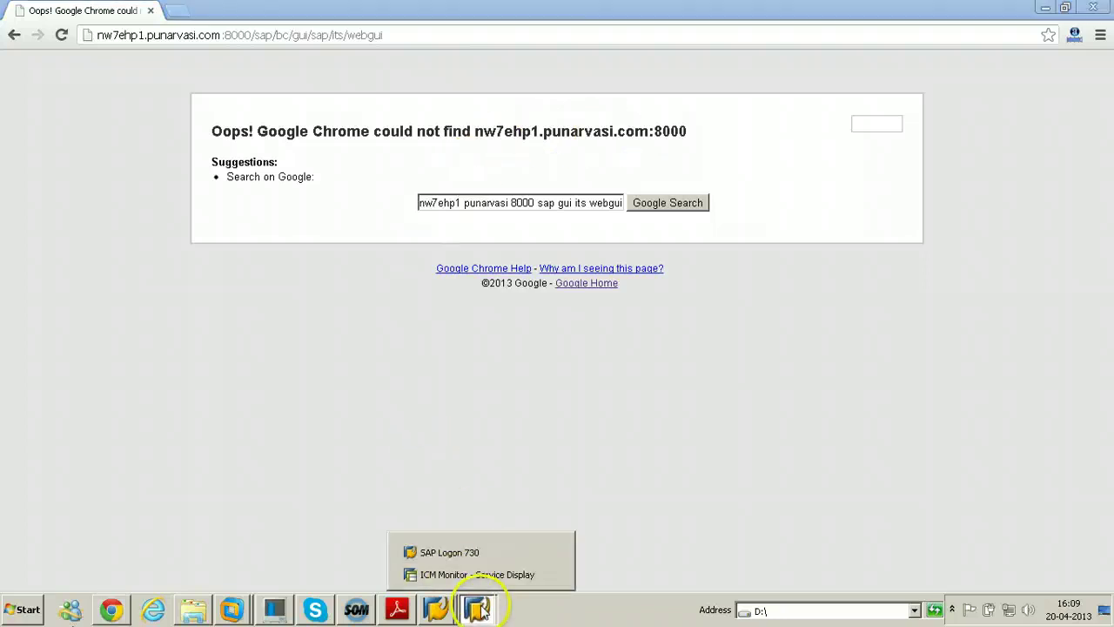
click(444, 575)
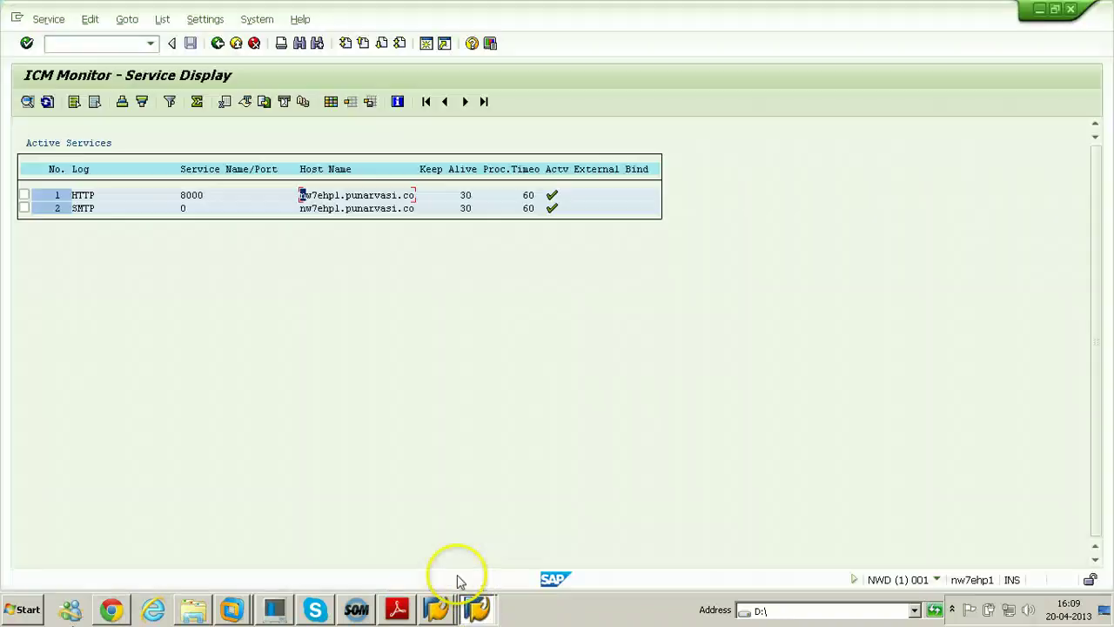
click(119, 45)
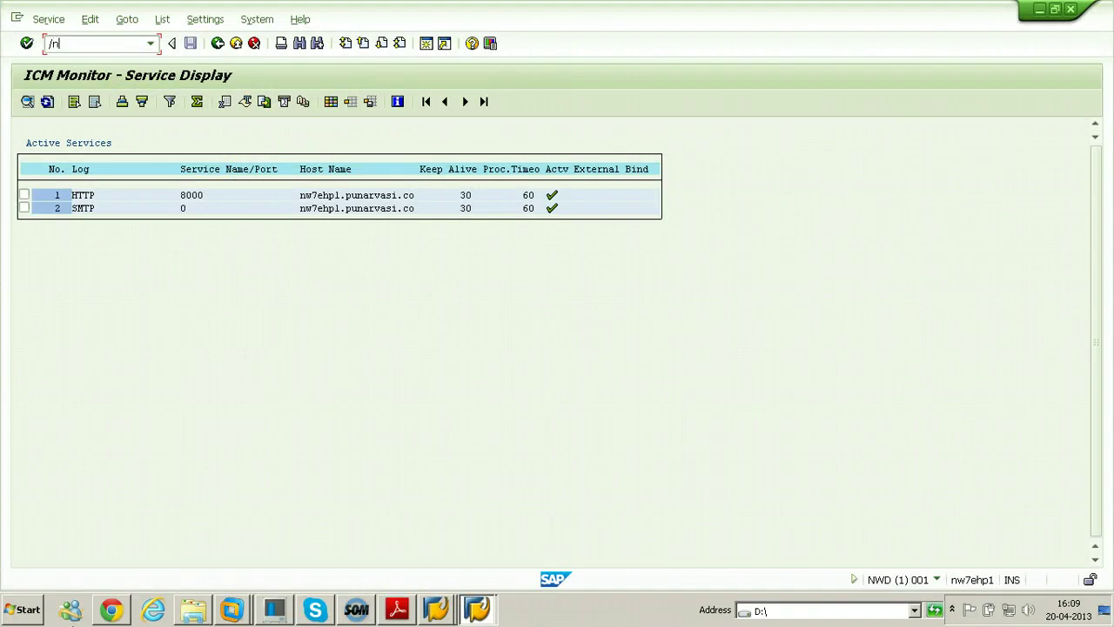
key(Return)
click(120, 46)
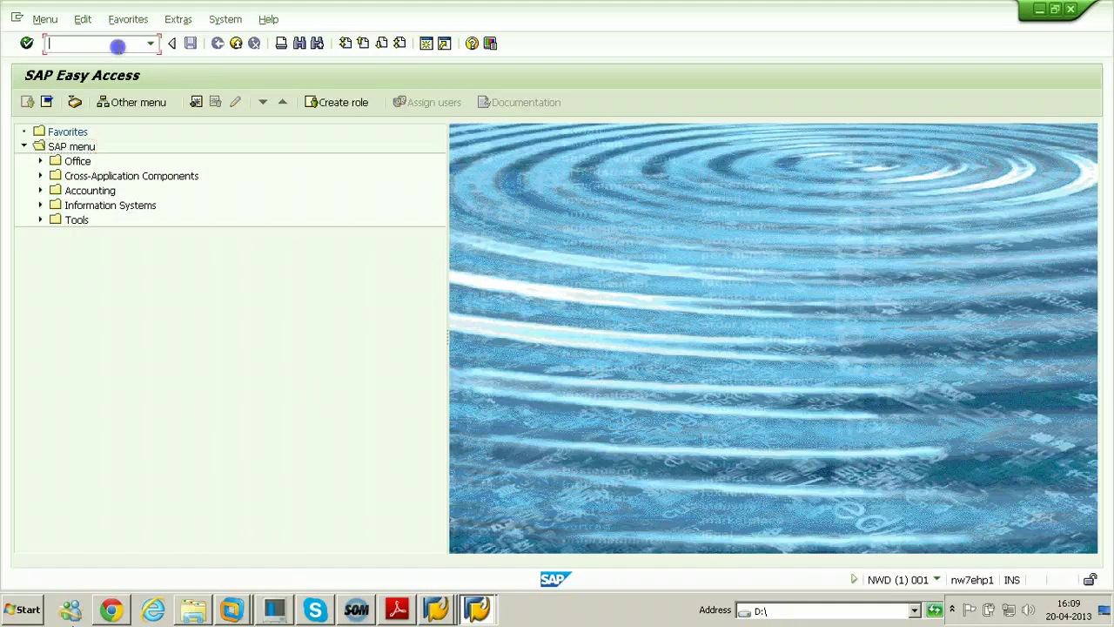
text(sicf)
key(Return)
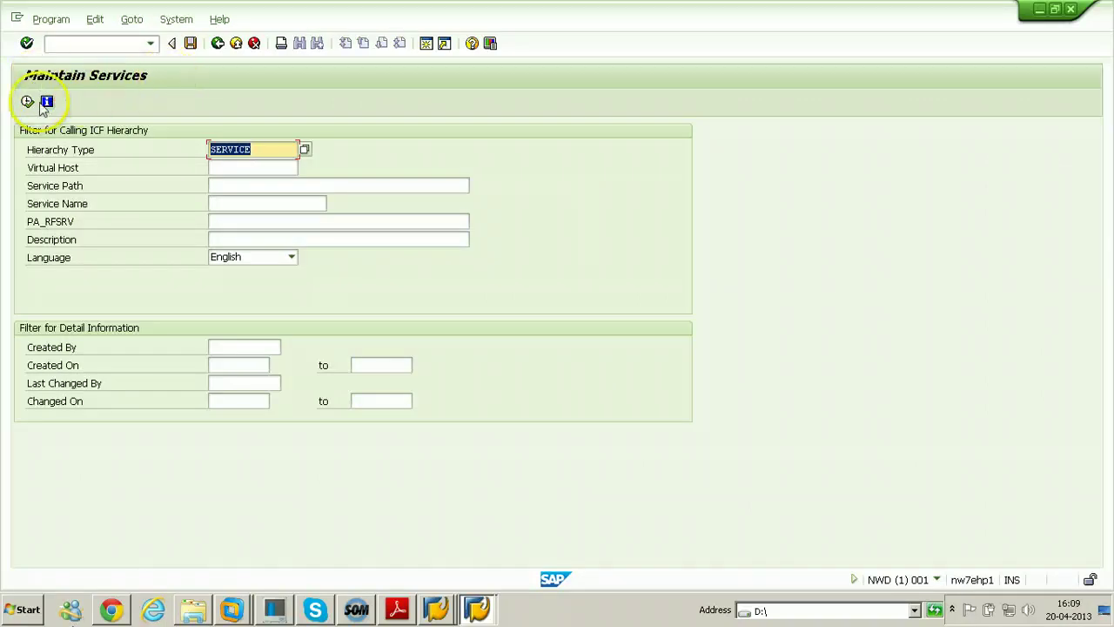
click(27, 102)
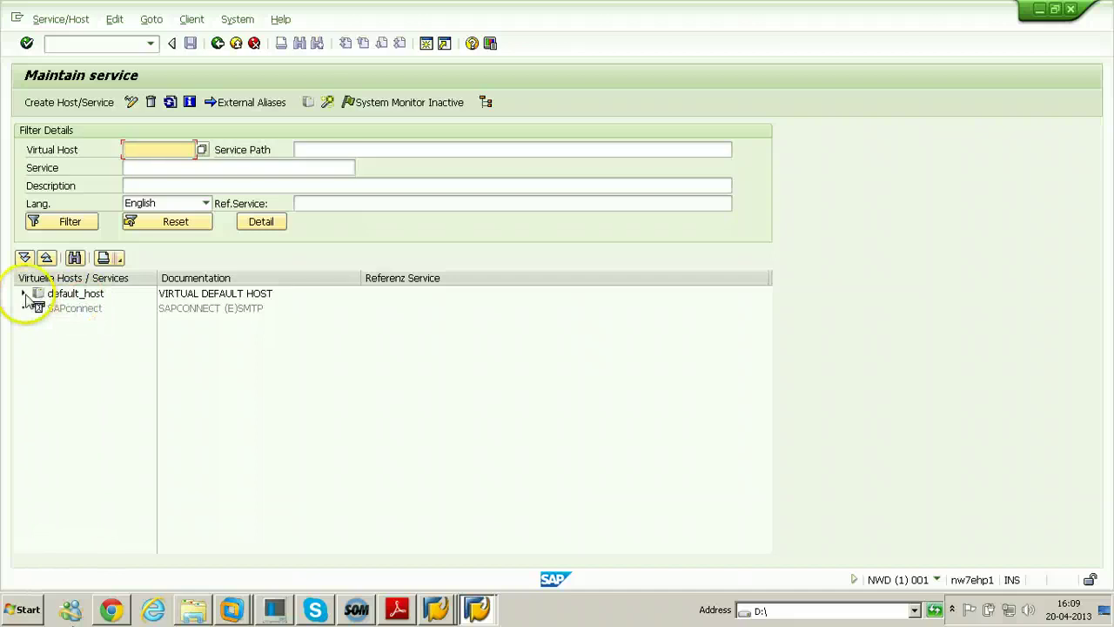
- Check the activation status of the bc service under default_host/sap/public, leaving it unchanged, and collapse the public node
click(23, 293)
click(39, 309)
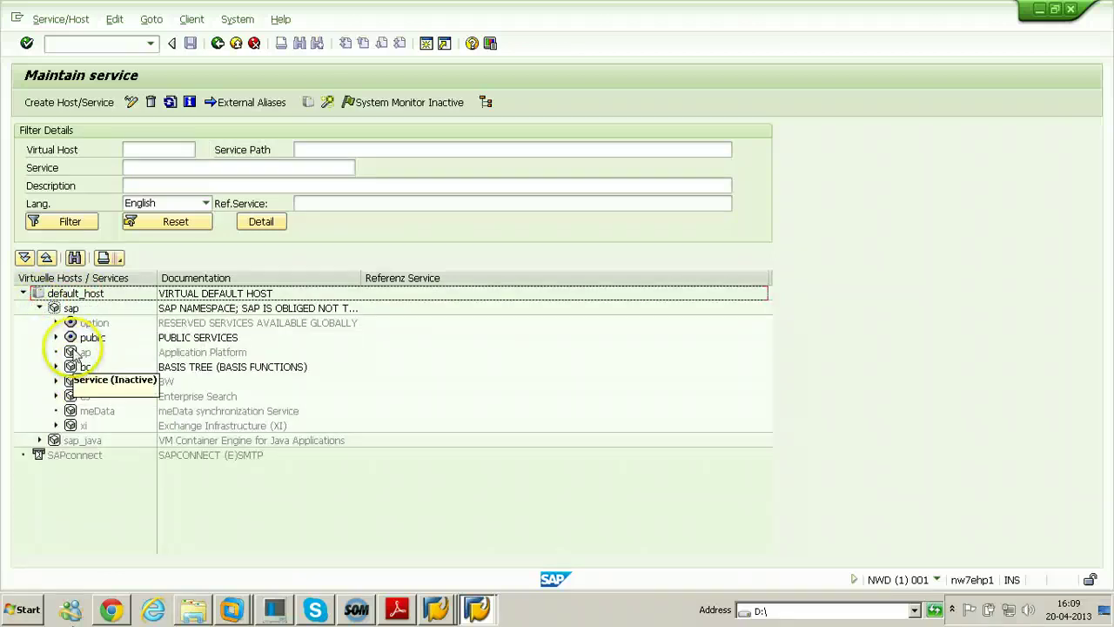
click(55, 338)
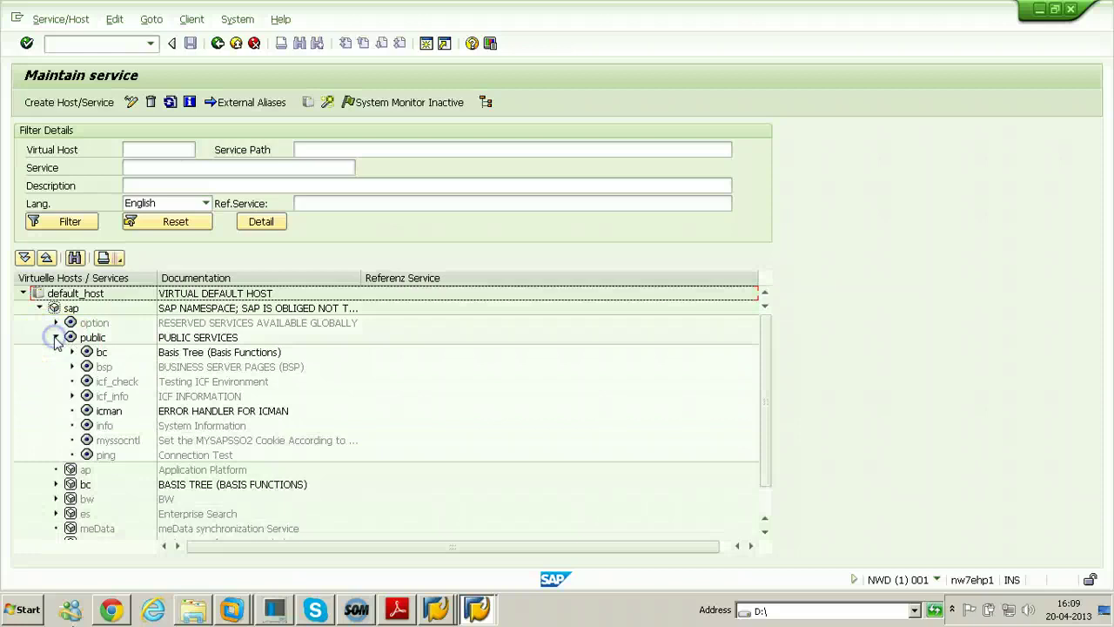
click(90, 352)
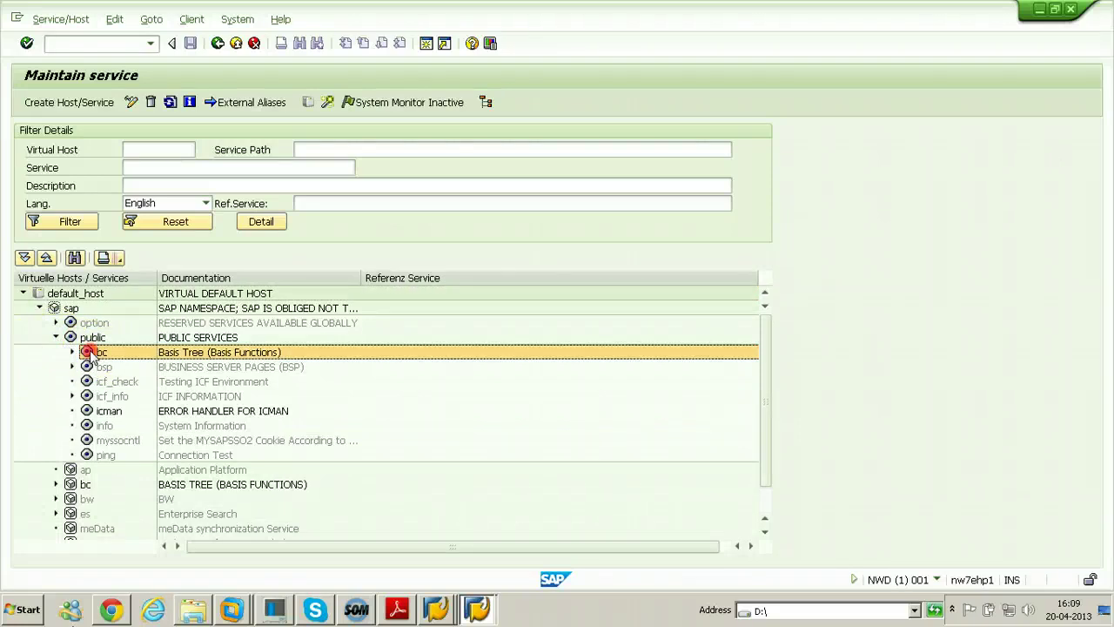
right_click(90, 352)
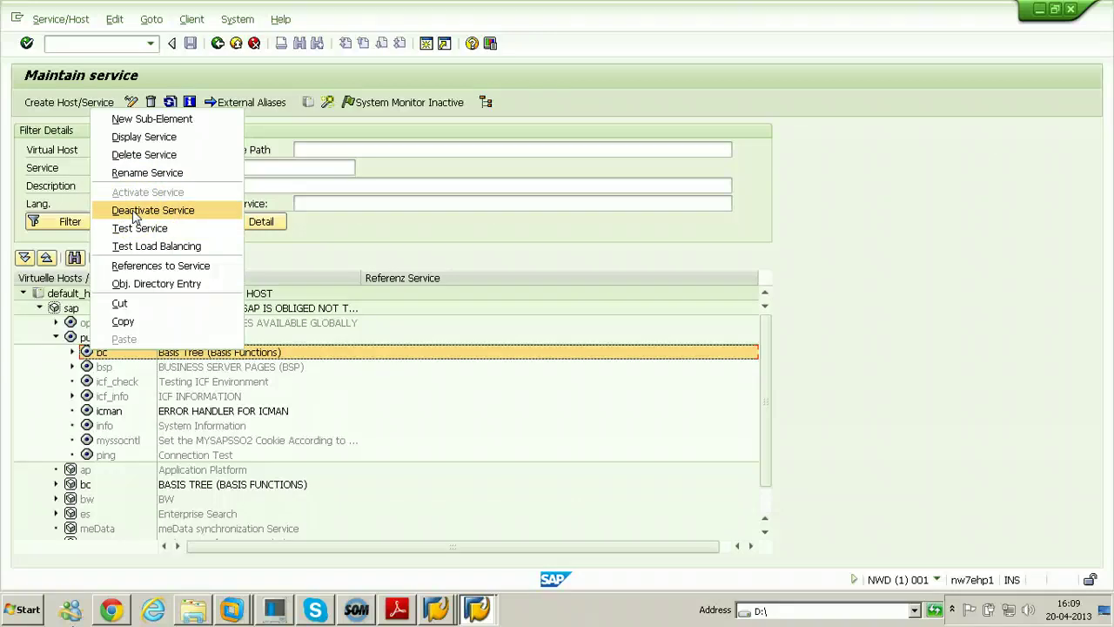
click(33, 410)
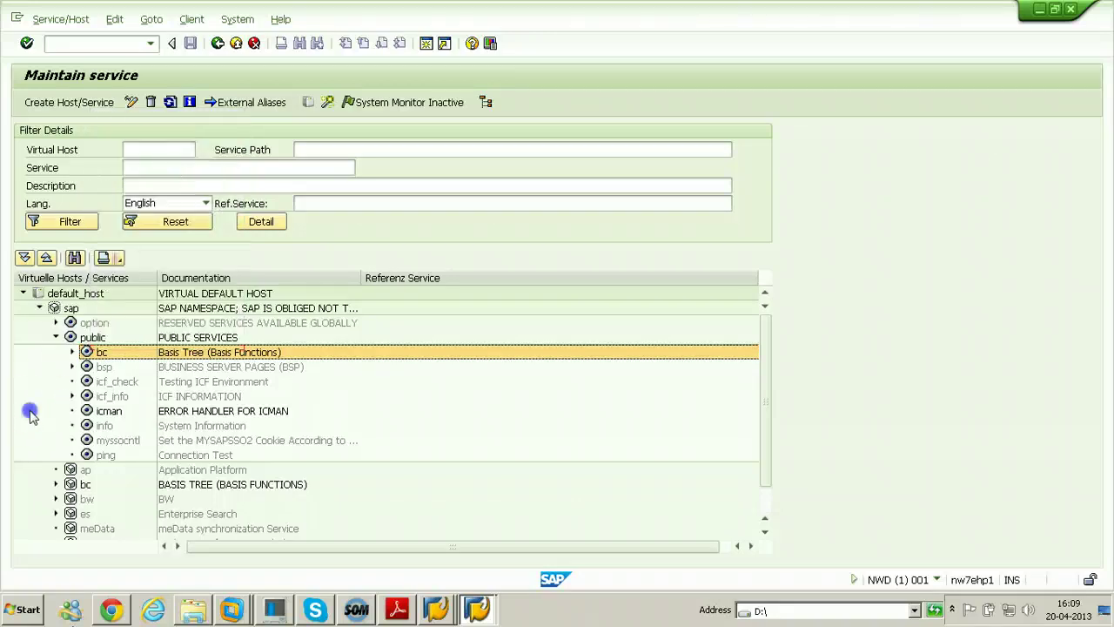
click(56, 337)
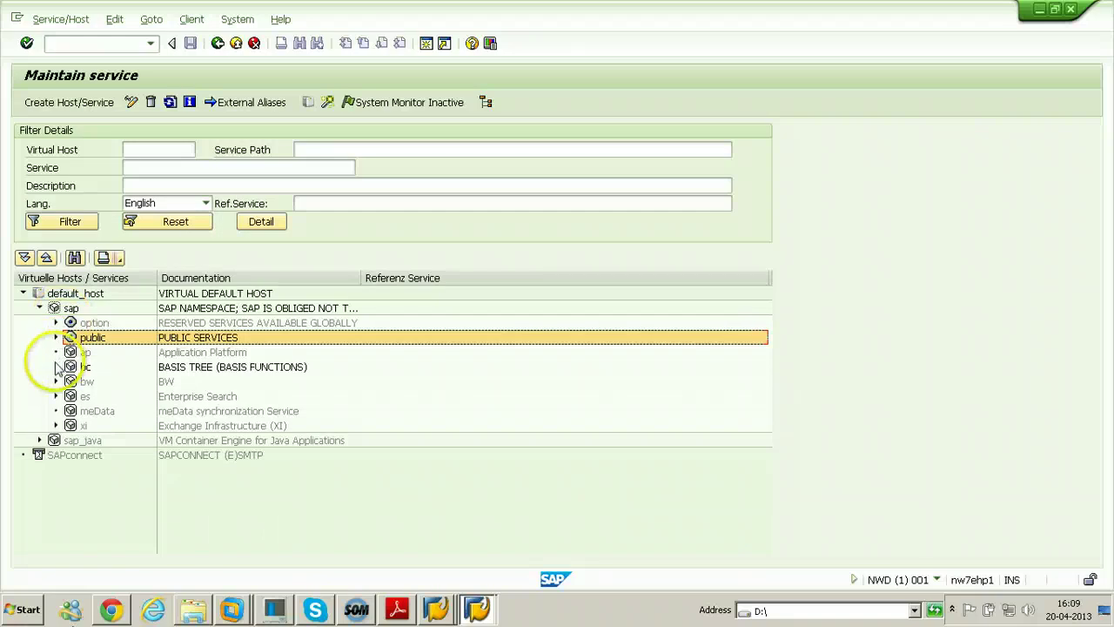
- Expand the service tree under default_host/sap along the path bc/gui/sap/its
click(56, 366)
scroll(148, 488, down, 3)
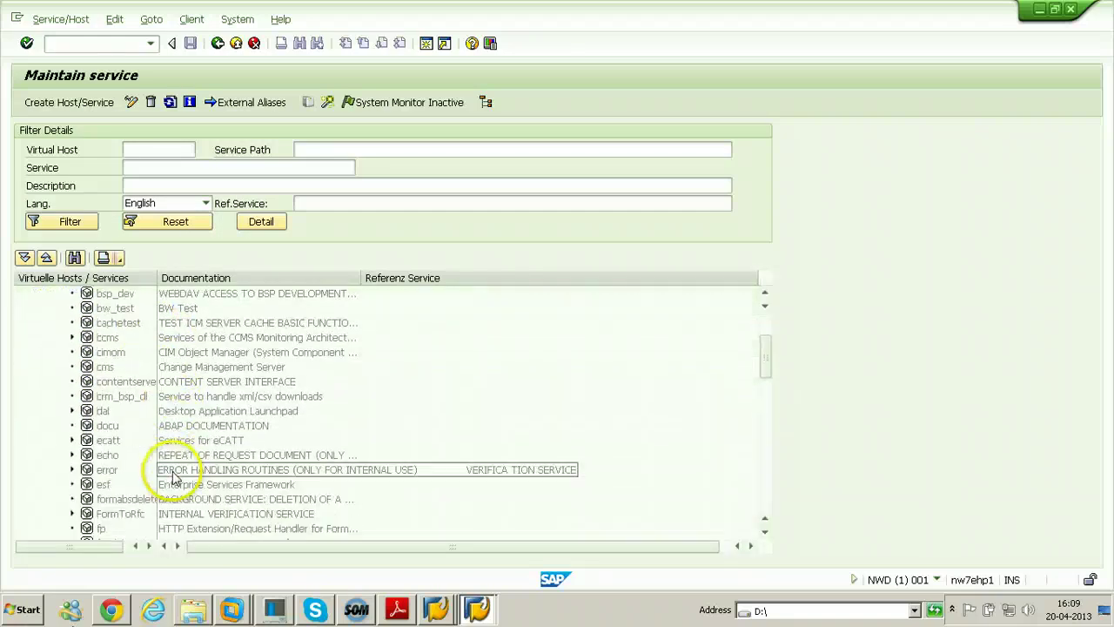
scroll(172, 476, down, 2)
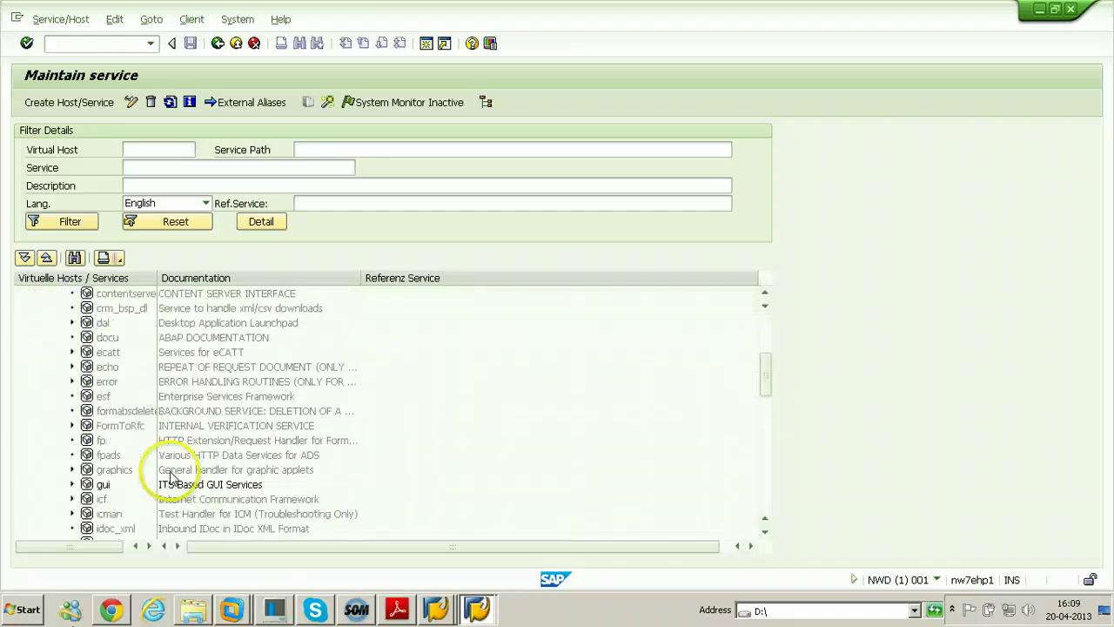
click(73, 486)
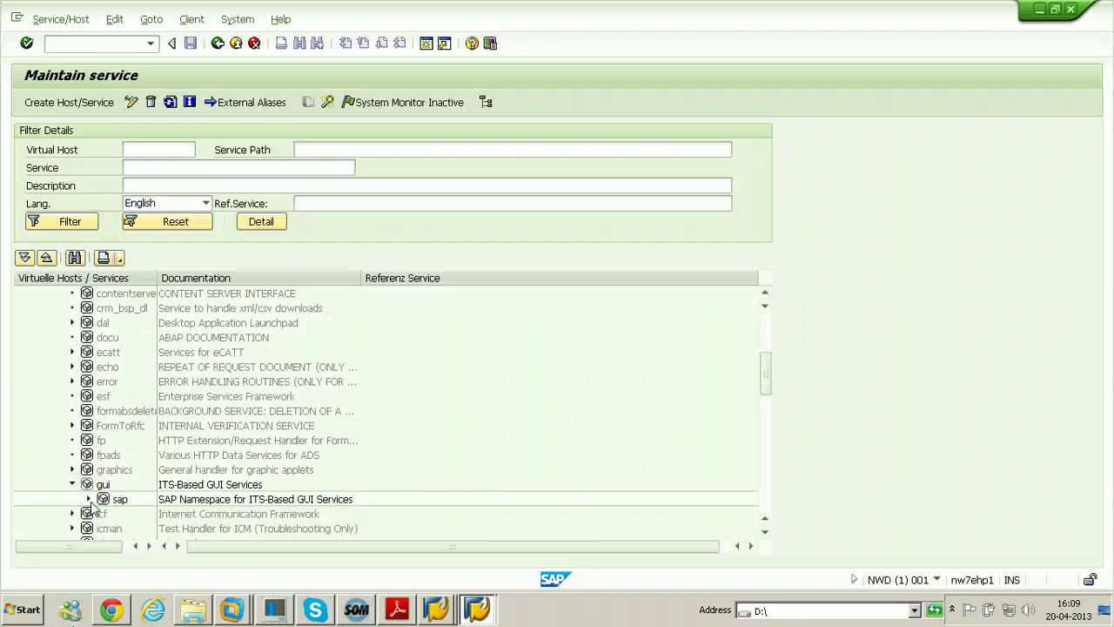
click(88, 498)
scroll(96, 488, down, 1)
click(103, 470)
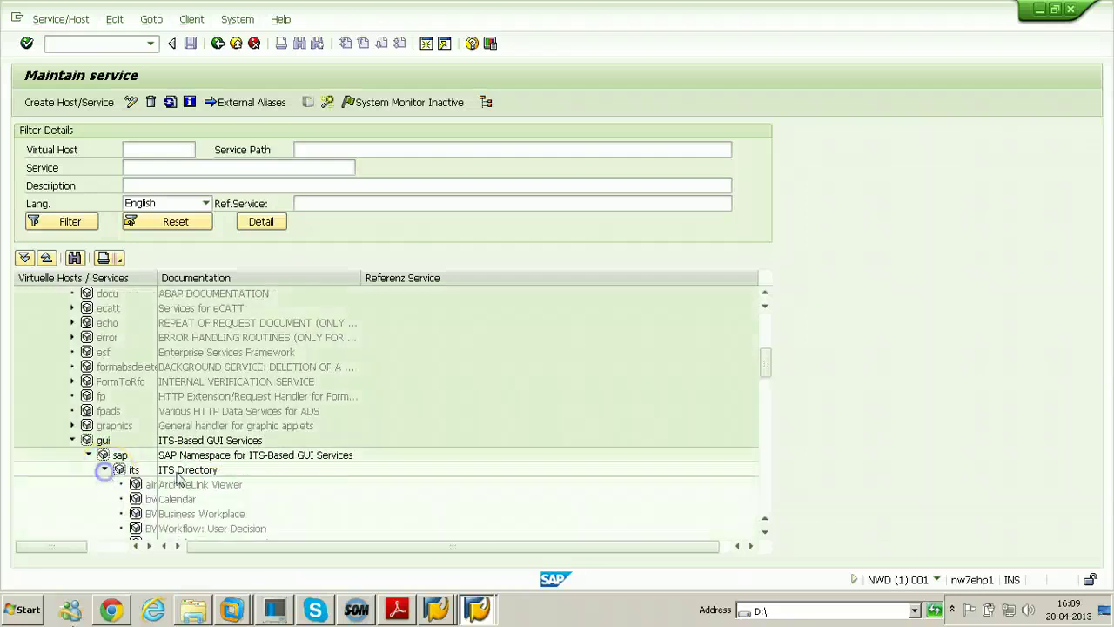
- Widen the service name column and check the activation status of the webgui service under its, leaving it unchanged
scroll(179, 478, down, 4)
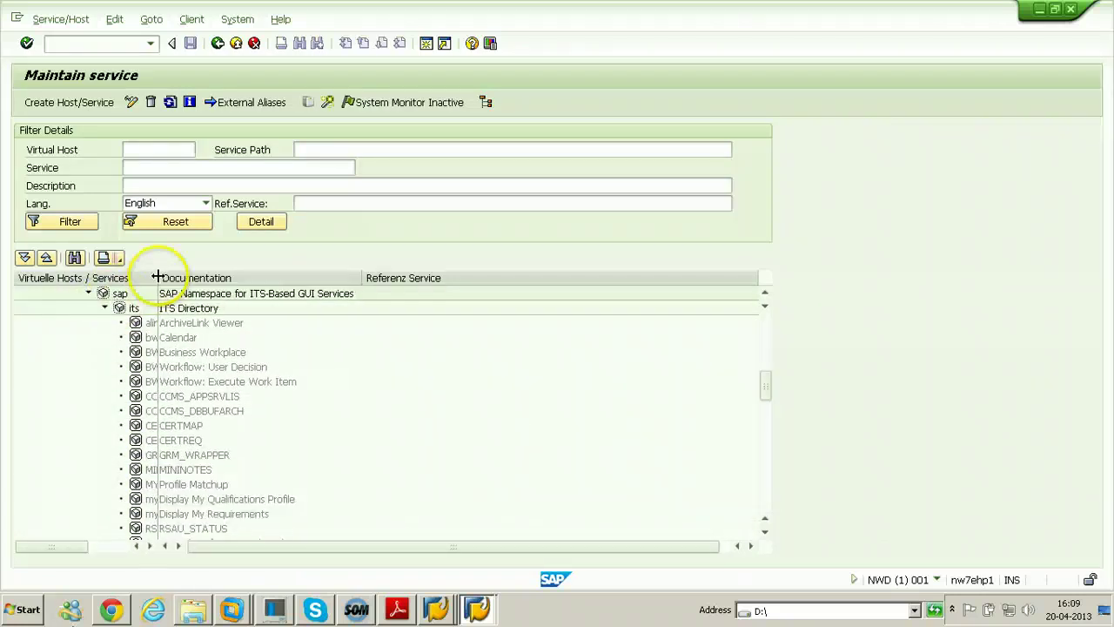
drag(158, 277, 234, 277)
scroll(206, 435, down, 4)
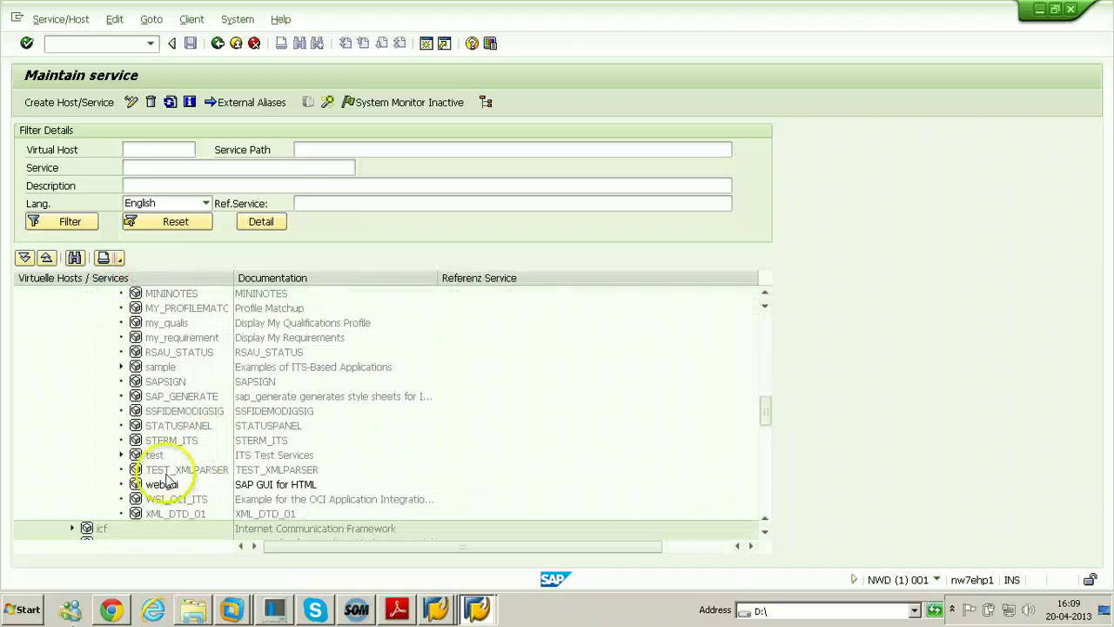
click(161, 484)
right_click(163, 488)
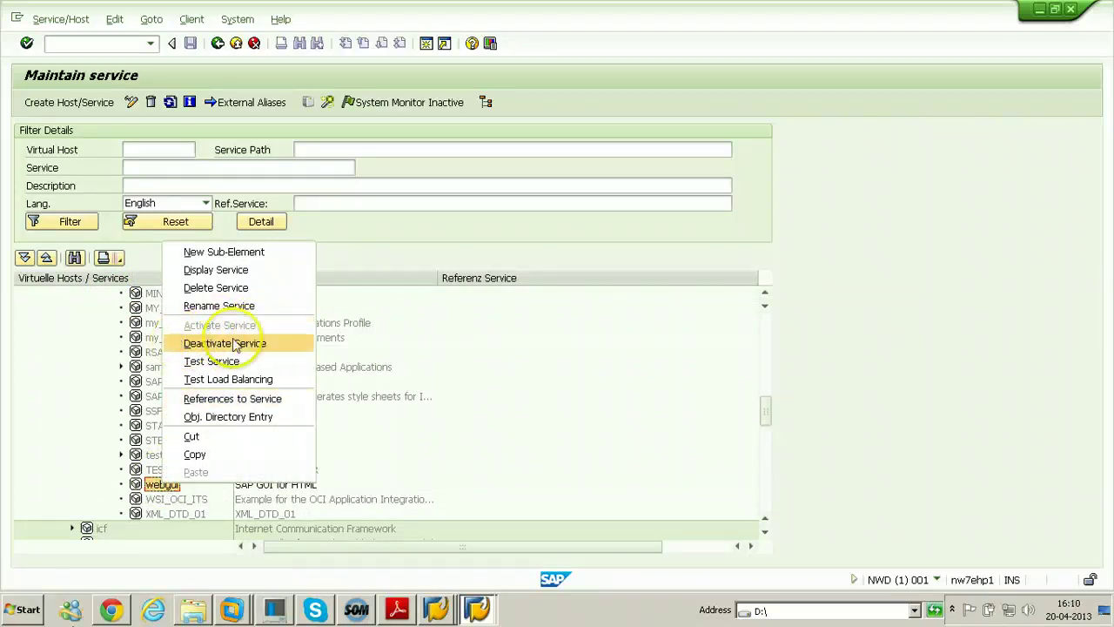
click(83, 364)
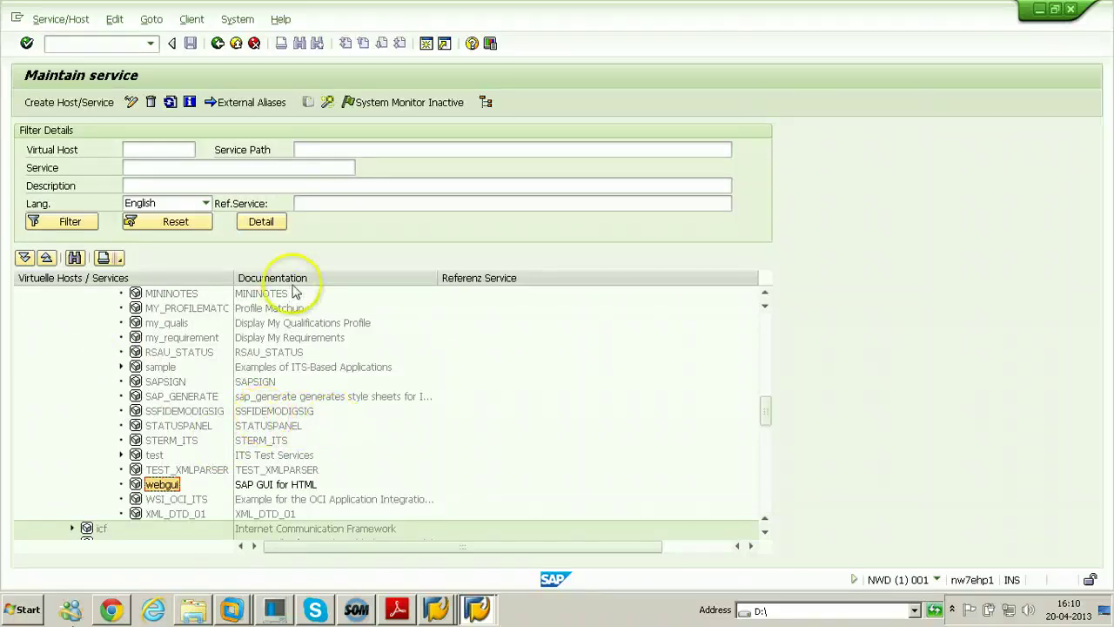
- Leave the service maintenance and run transaction se80 to open the Object Navigator
click(118, 46)
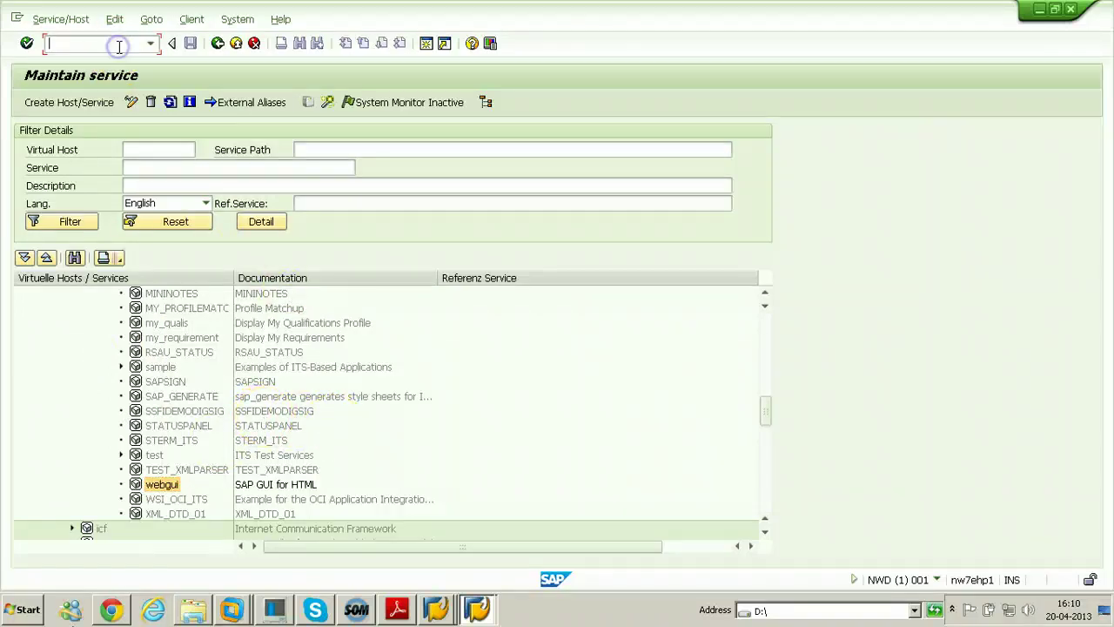
key(Return)
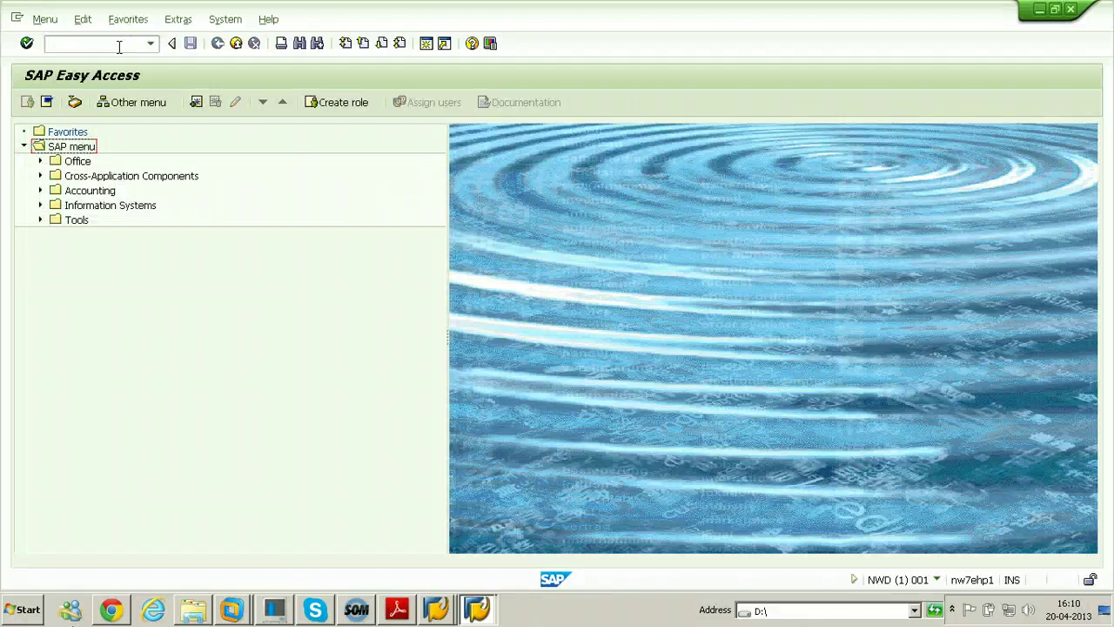
click(97, 45)
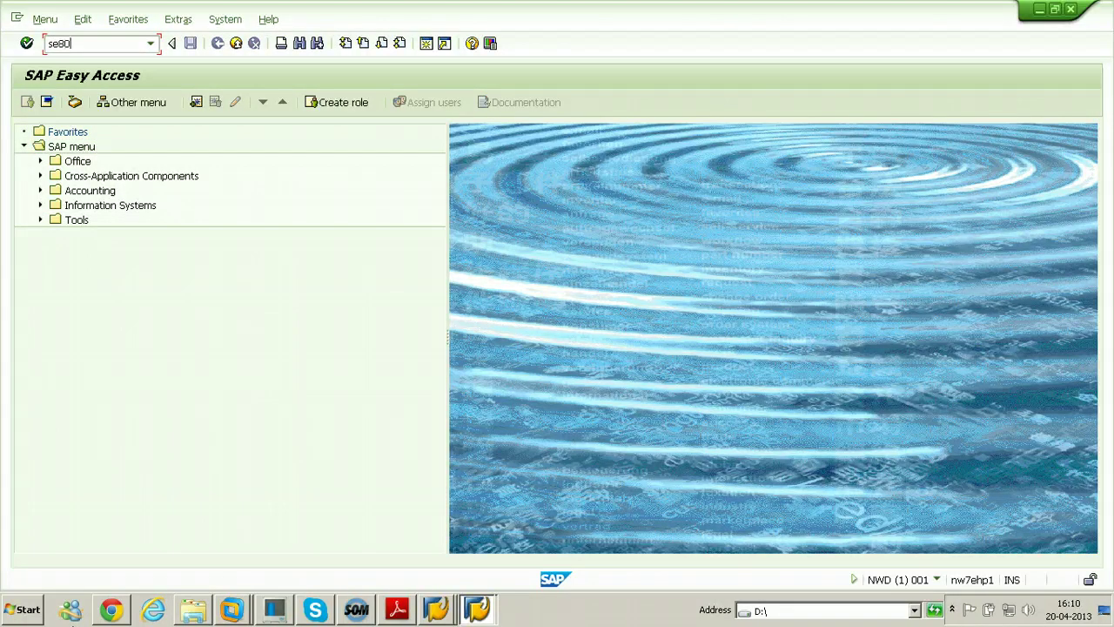
key(Return)
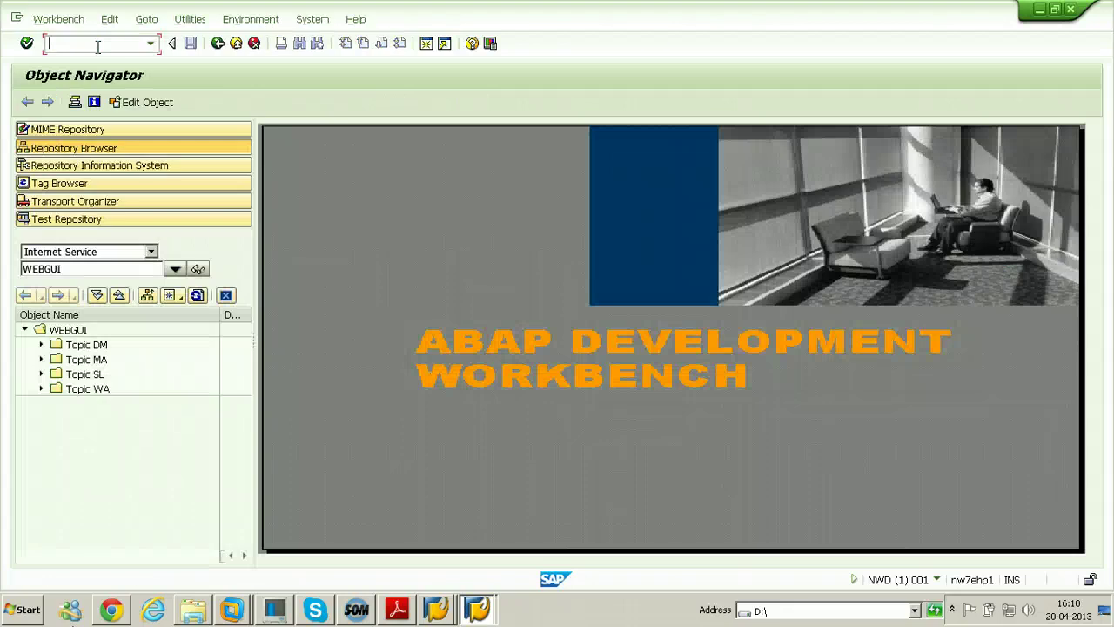
- Load the Internet Service SYSTEM in the Repository Browser and publish it as a complete service
click(90, 270)
text(system)
click(198, 269)
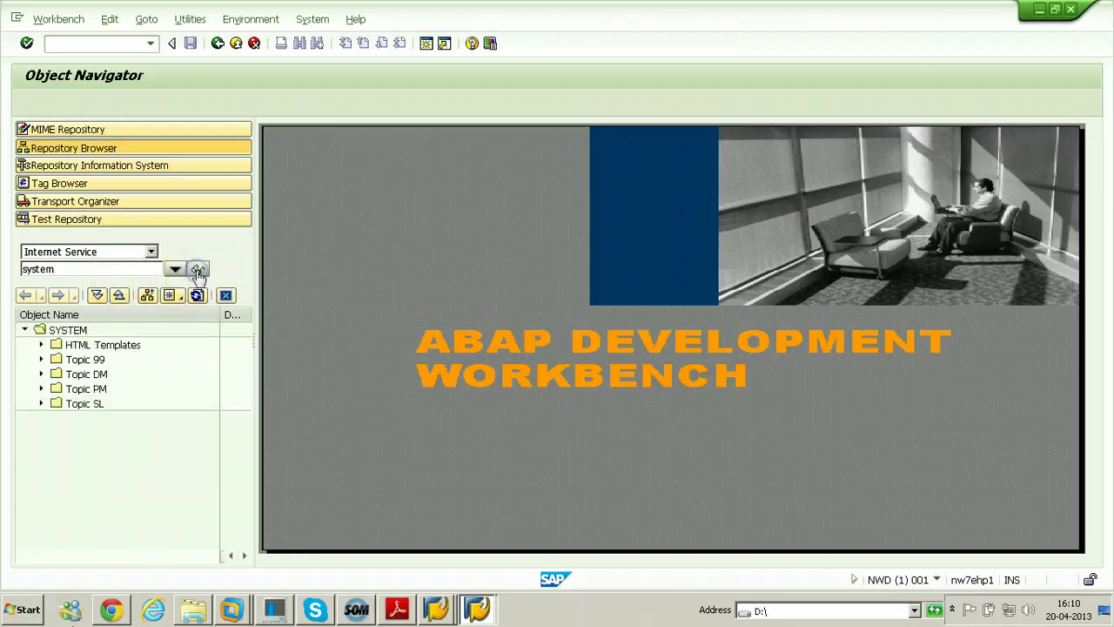
right_click(63, 330)
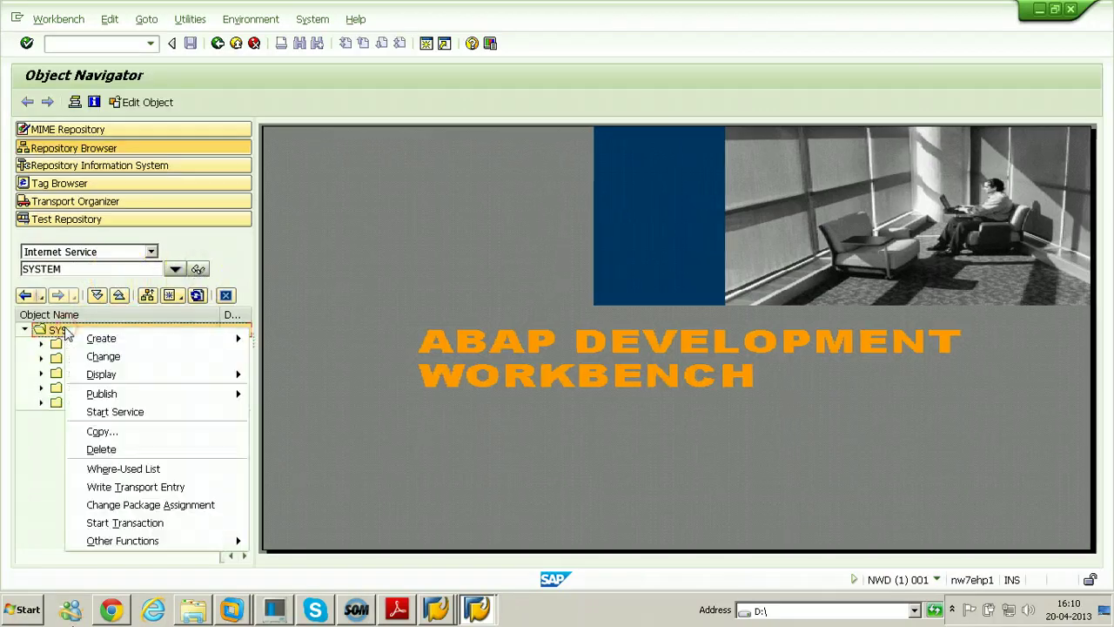
mouse_move(219, 402)
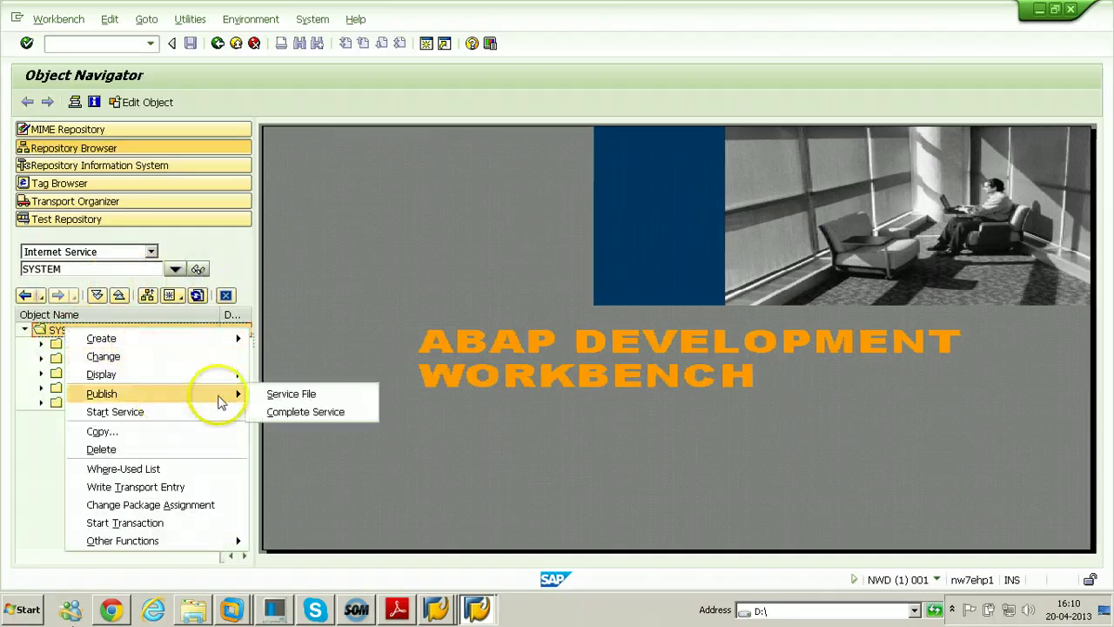
click(305, 414)
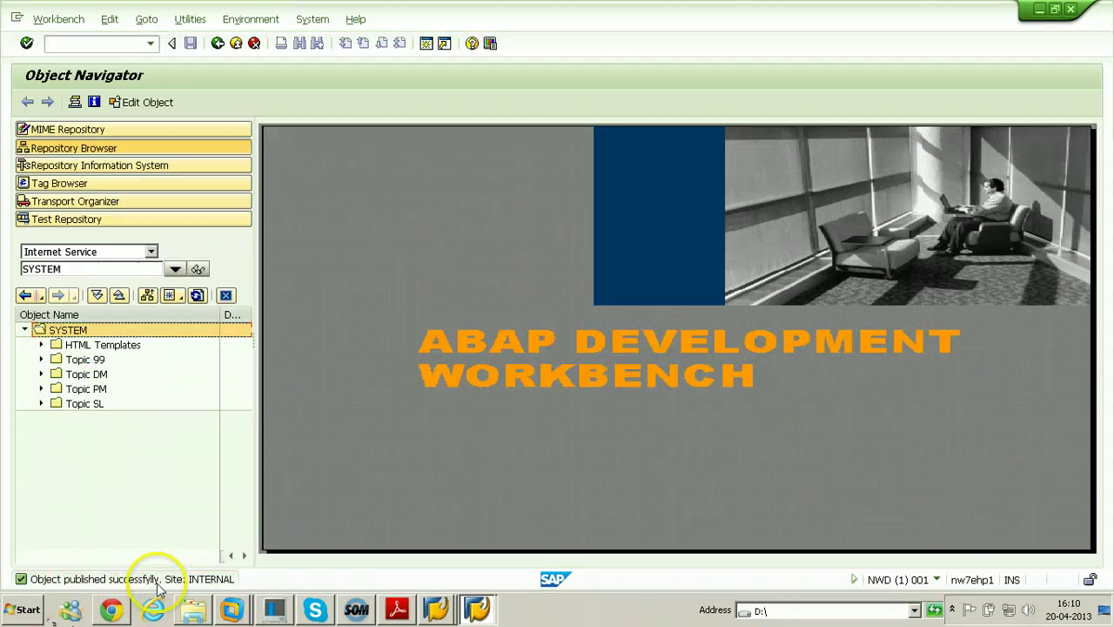
- Load the Internet Service WEBGUI in the Repository Browser and publish it as a complete service
click(102, 267)
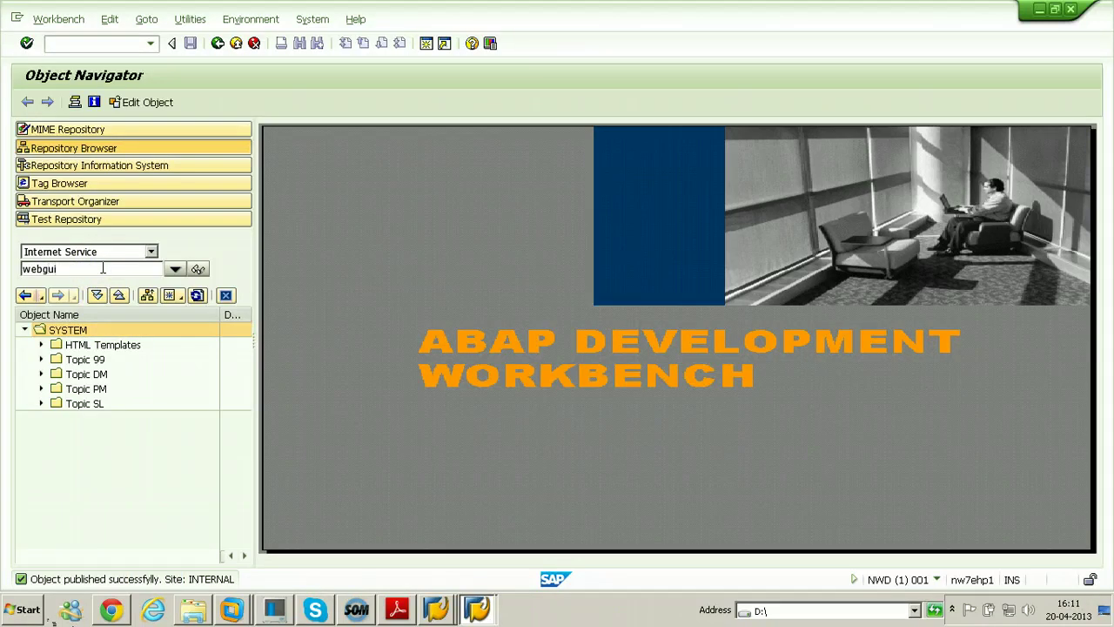
text(webgui)
click(199, 269)
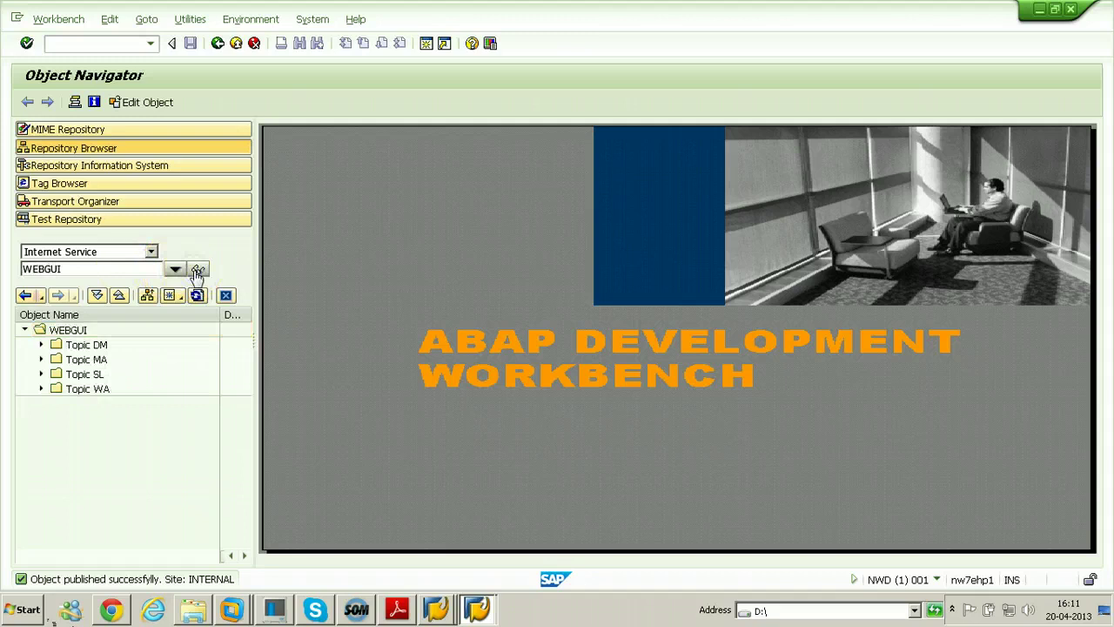
right_click(61, 330)
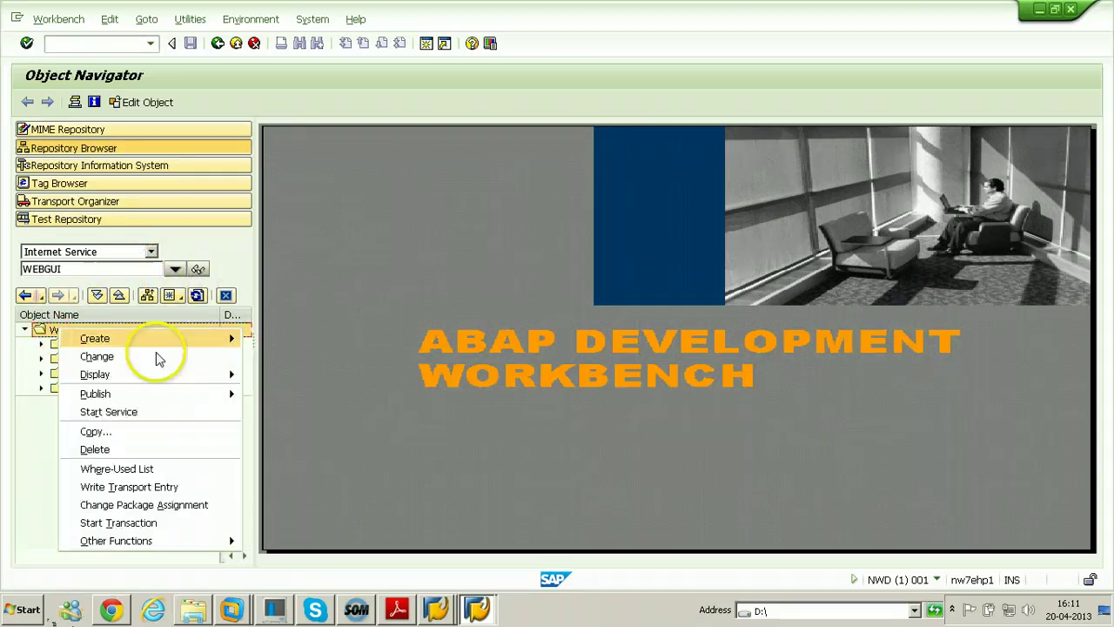
mouse_move(165, 396)
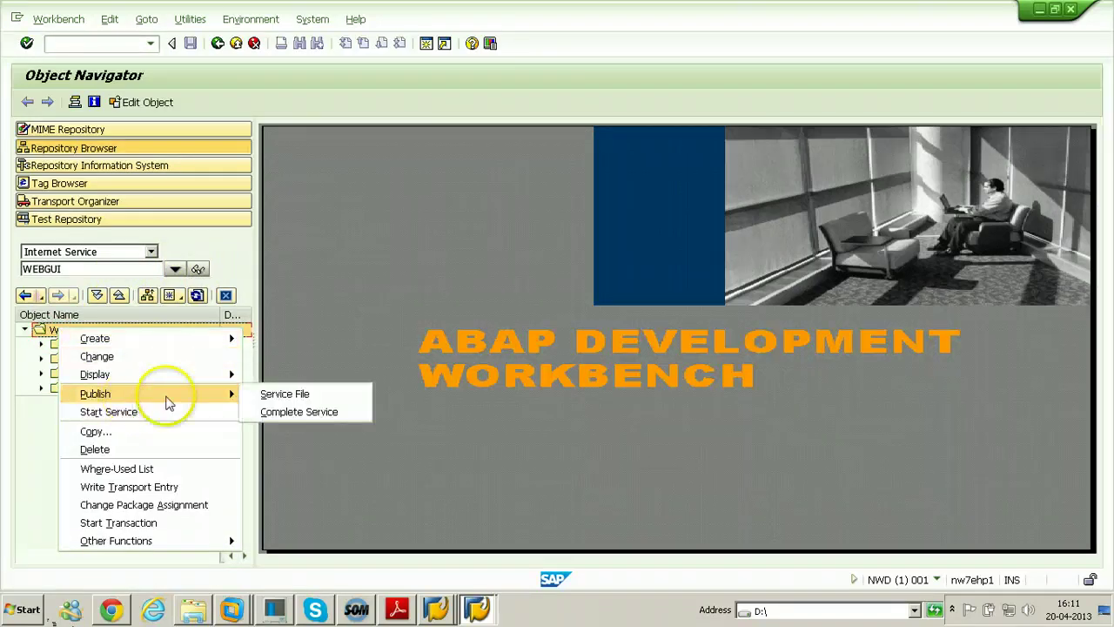
click(291, 413)
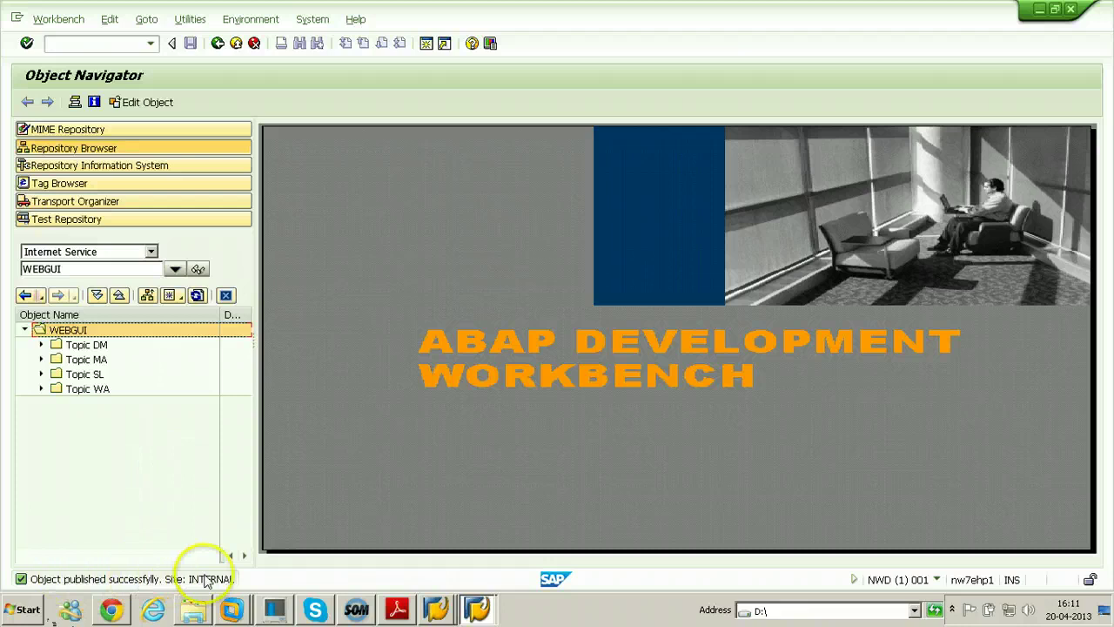
- Switch to Google Chrome and try reloading the Web GUI address nw7ehp1.punarvasi.com:8000/sap/bc/gui/sap/its/webgui
click(113, 611)
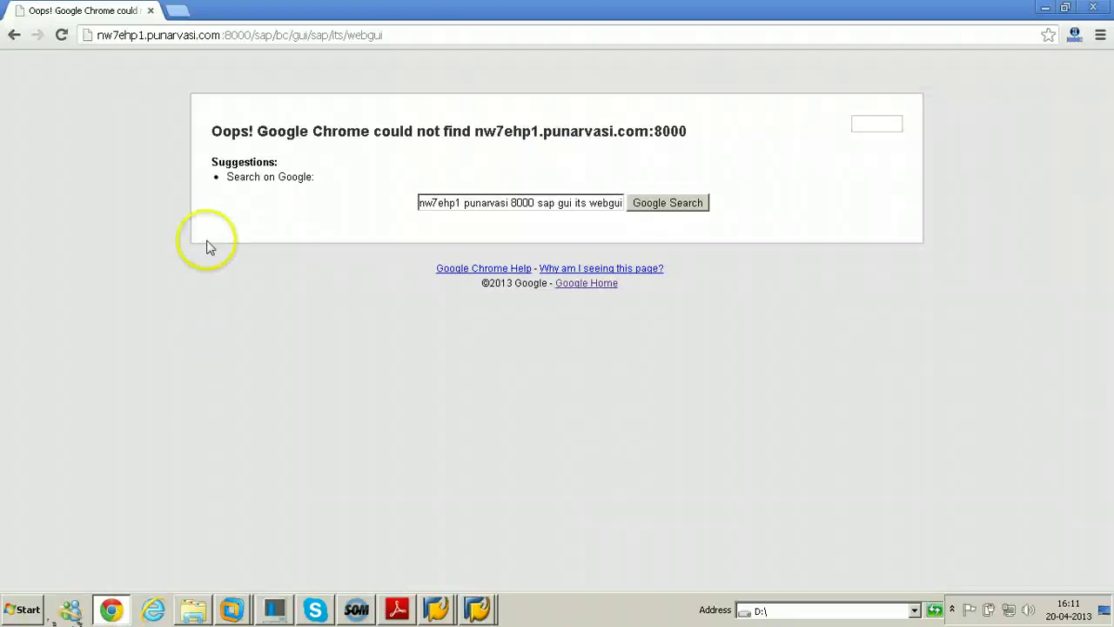
click(391, 37)
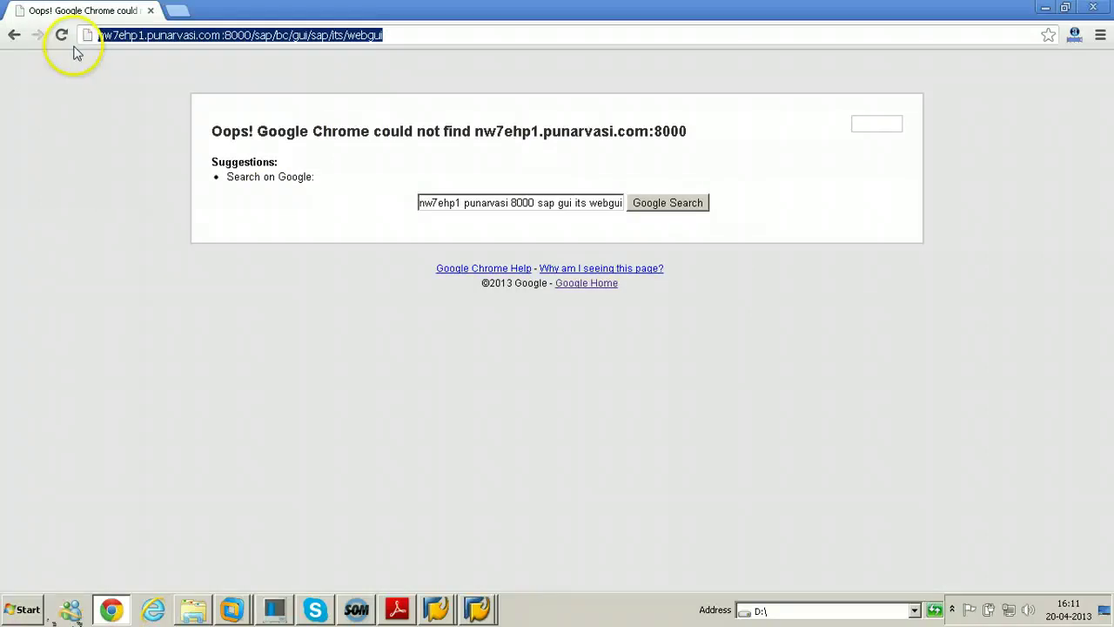
click(62, 40)
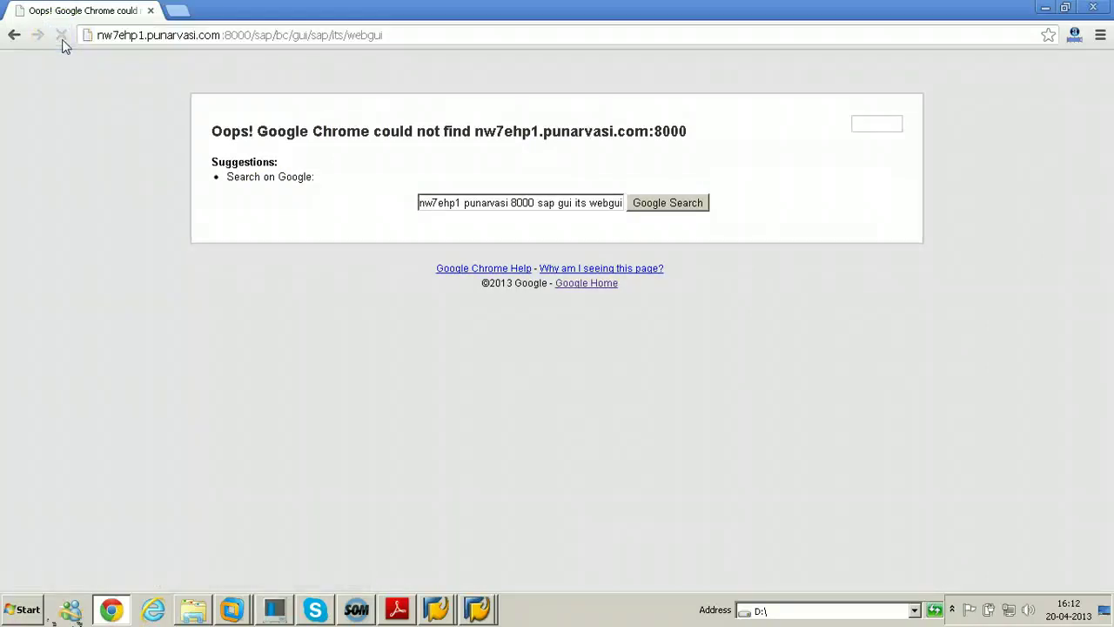
click(396, 36)
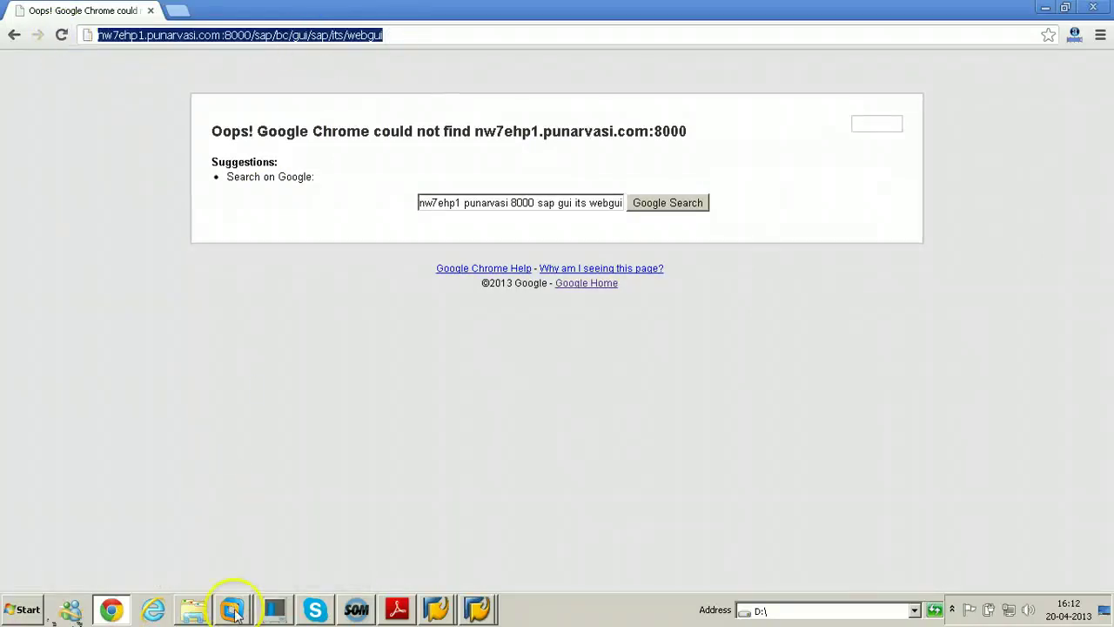
- Switch to the VMware server machine, open a command prompt and run ipconfig to look up its IPv4 address
mouse_move(233, 612)
click(229, 575)
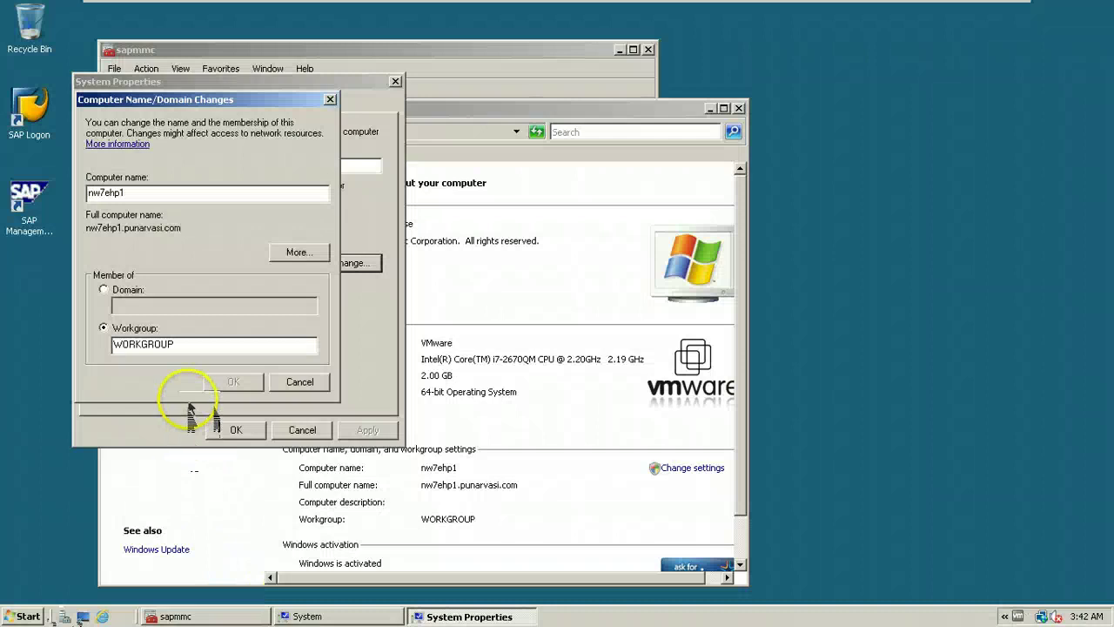
click(27, 616)
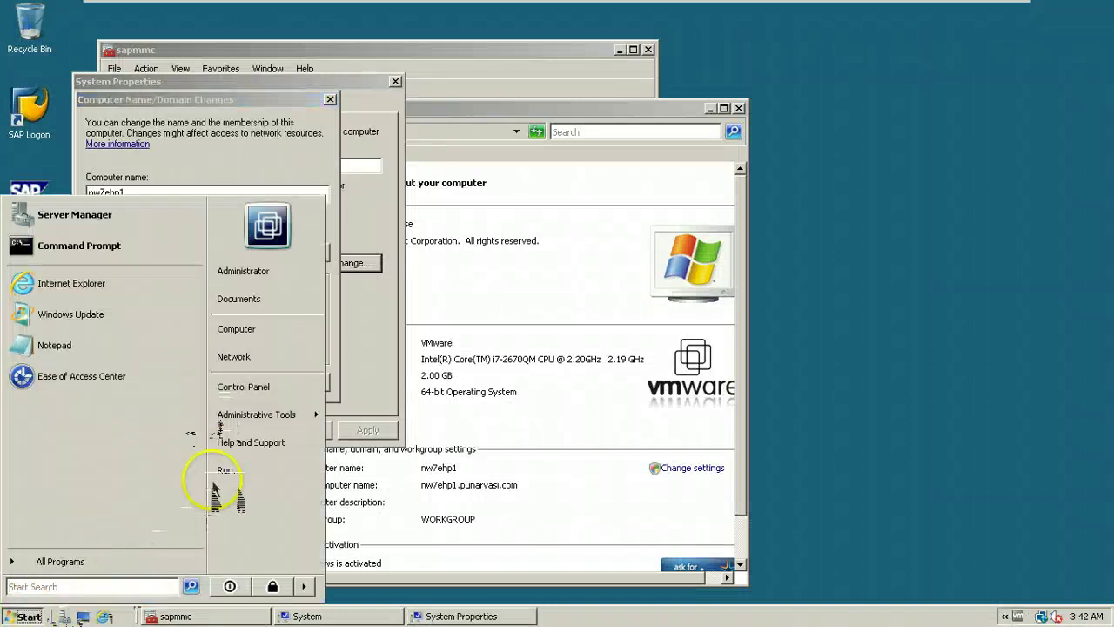
click(223, 471)
click(139, 574)
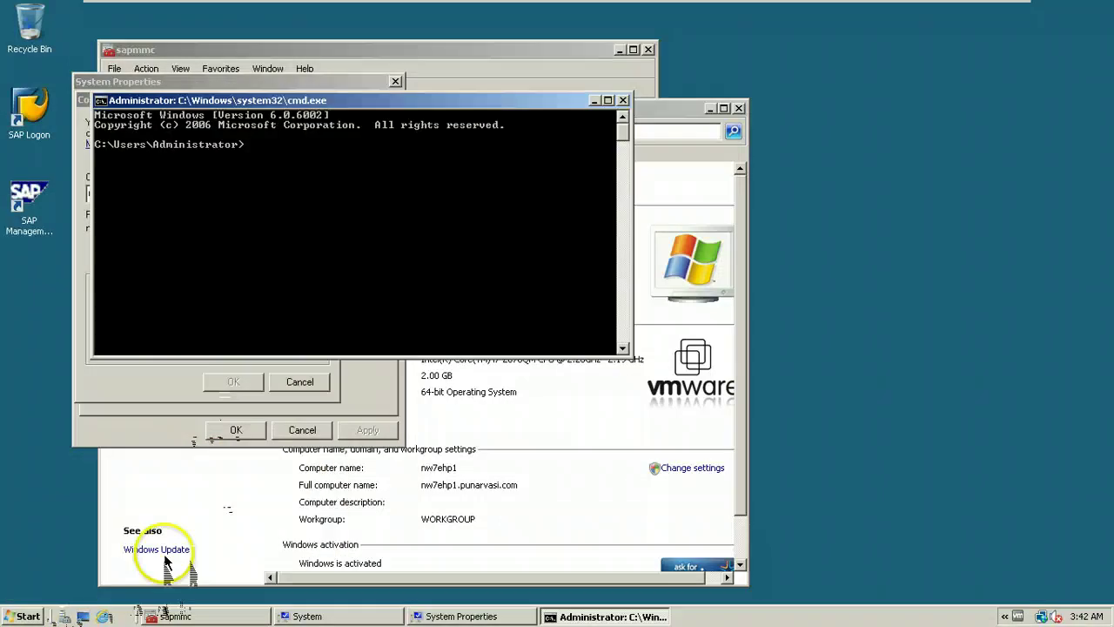
click(384, 301)
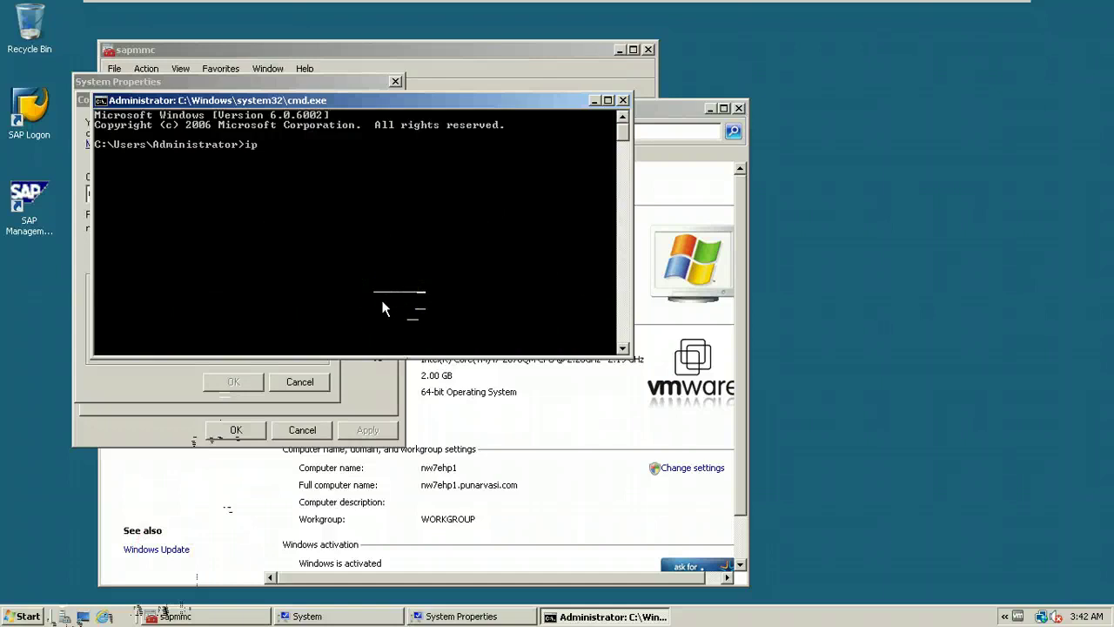
text(ipconfig)
key(Return)
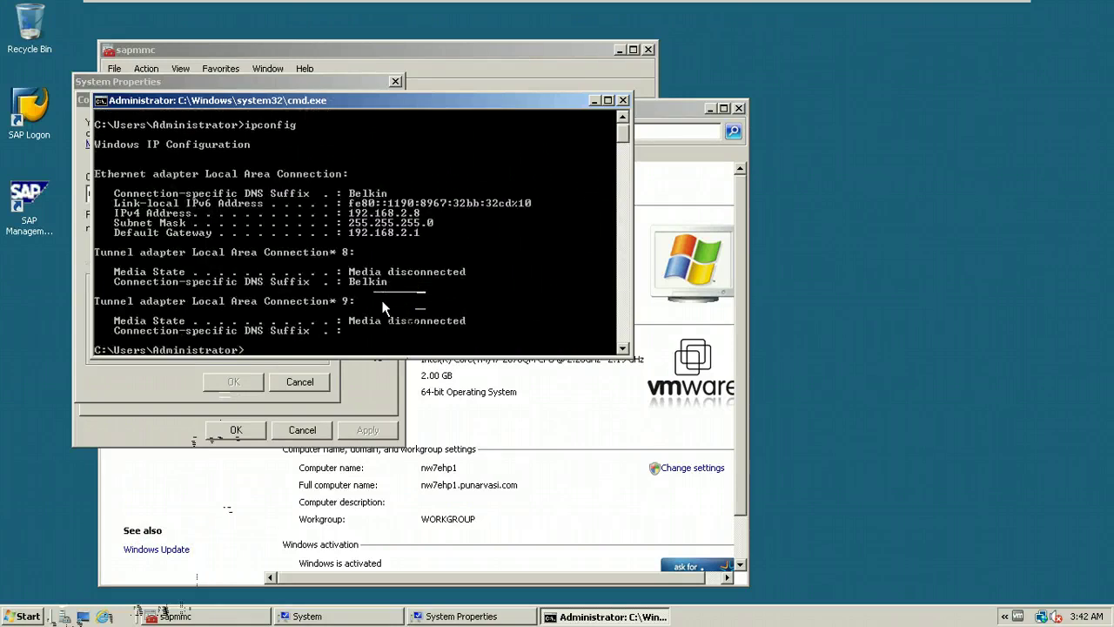
click(396, 301)
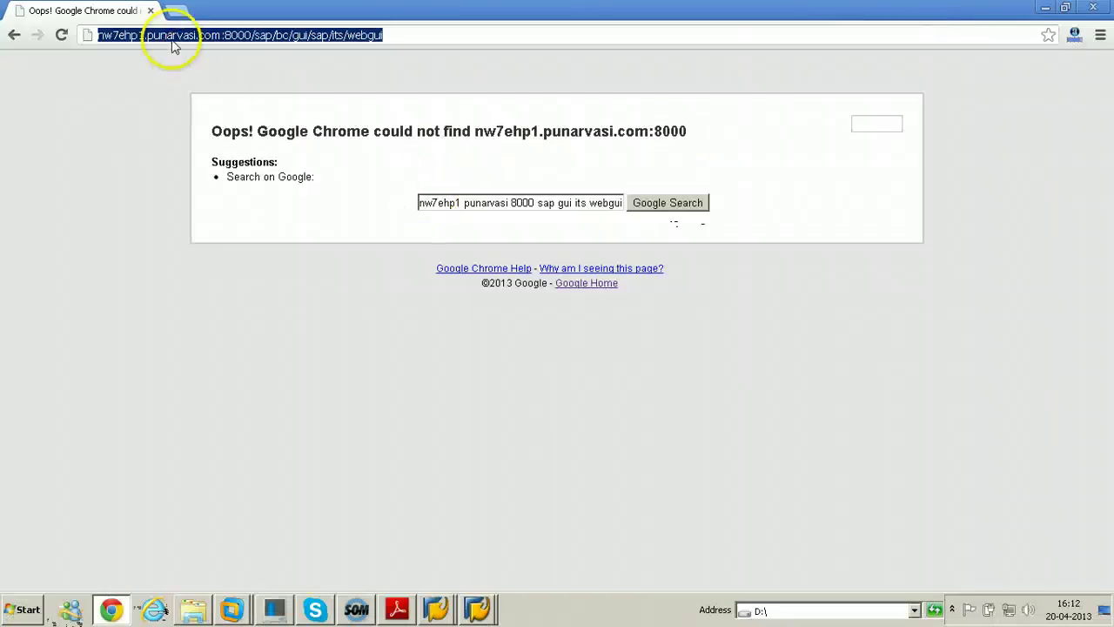
click(172, 36)
click(96, 35)
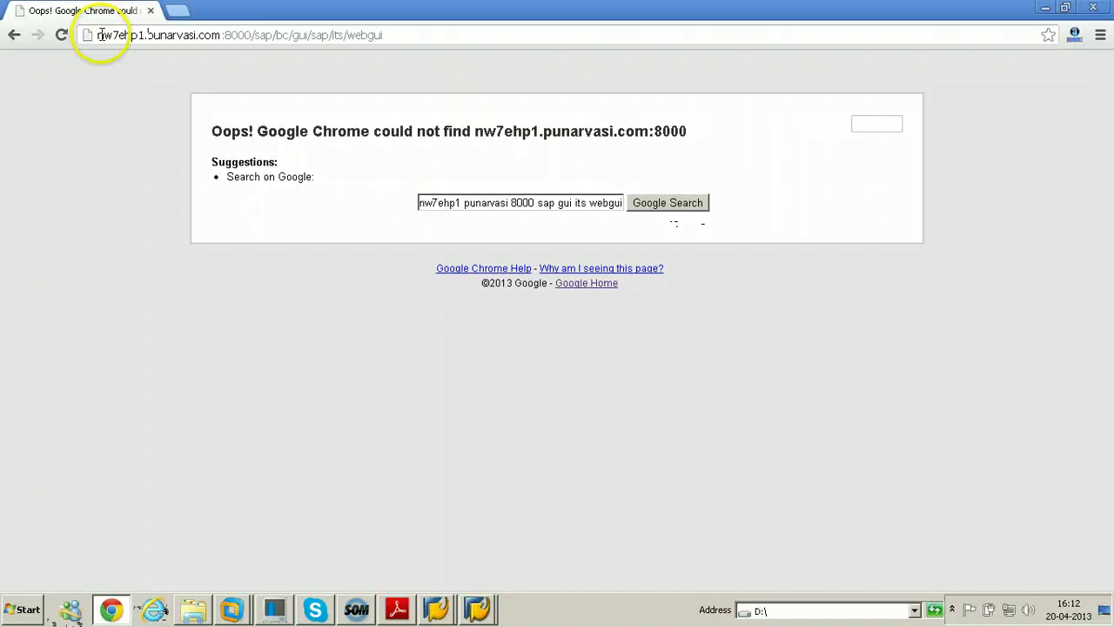
drag(96, 36, 183, 35)
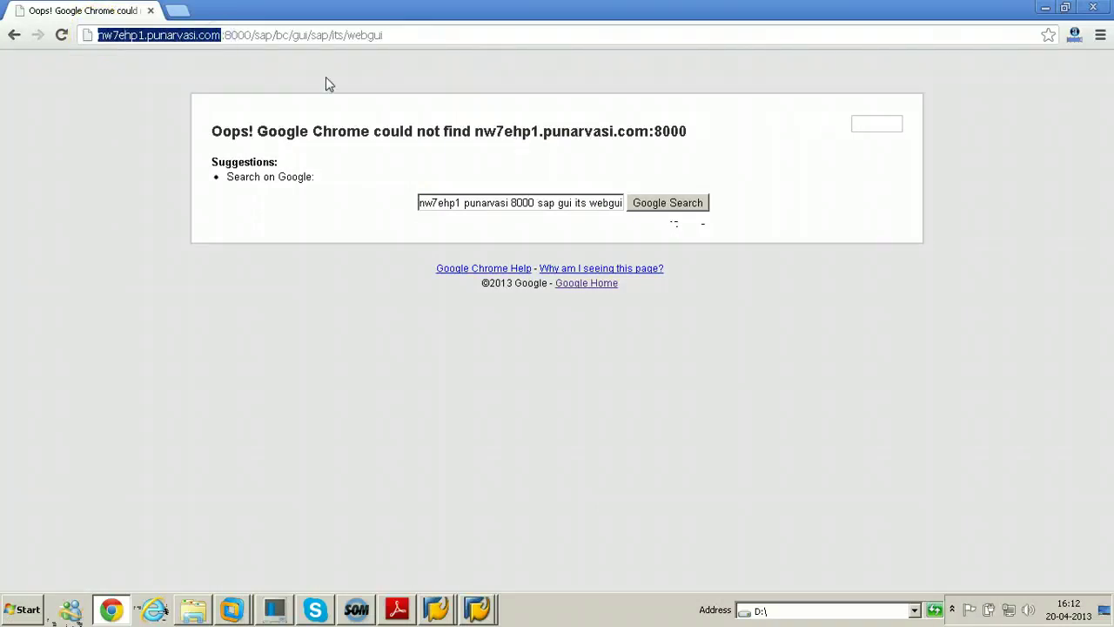
text(192.168.2.8:8000)
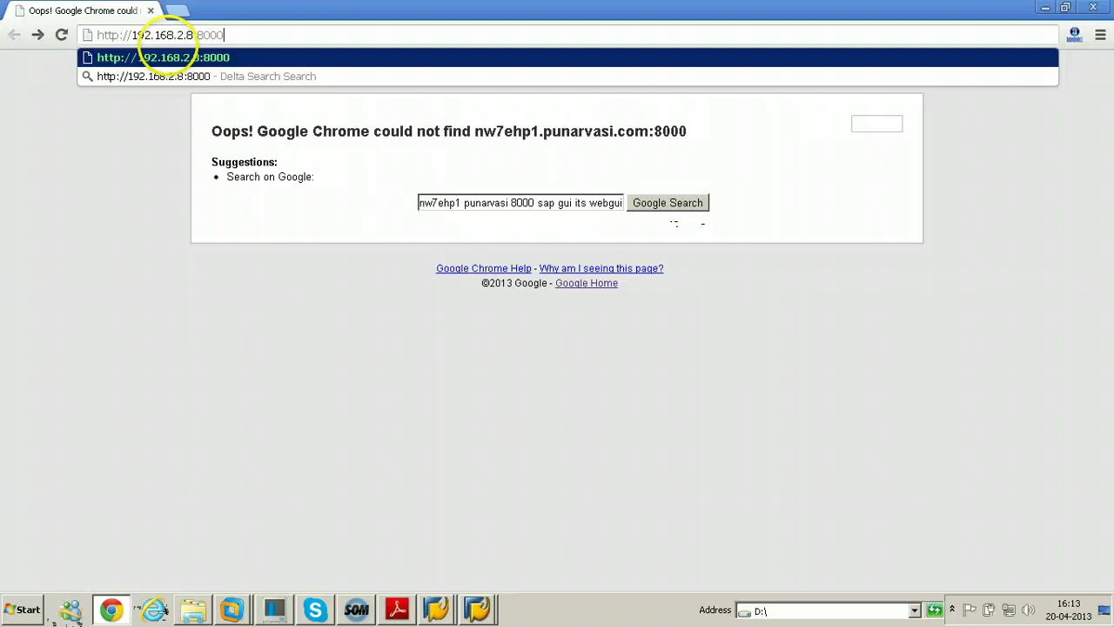
text(/sap)
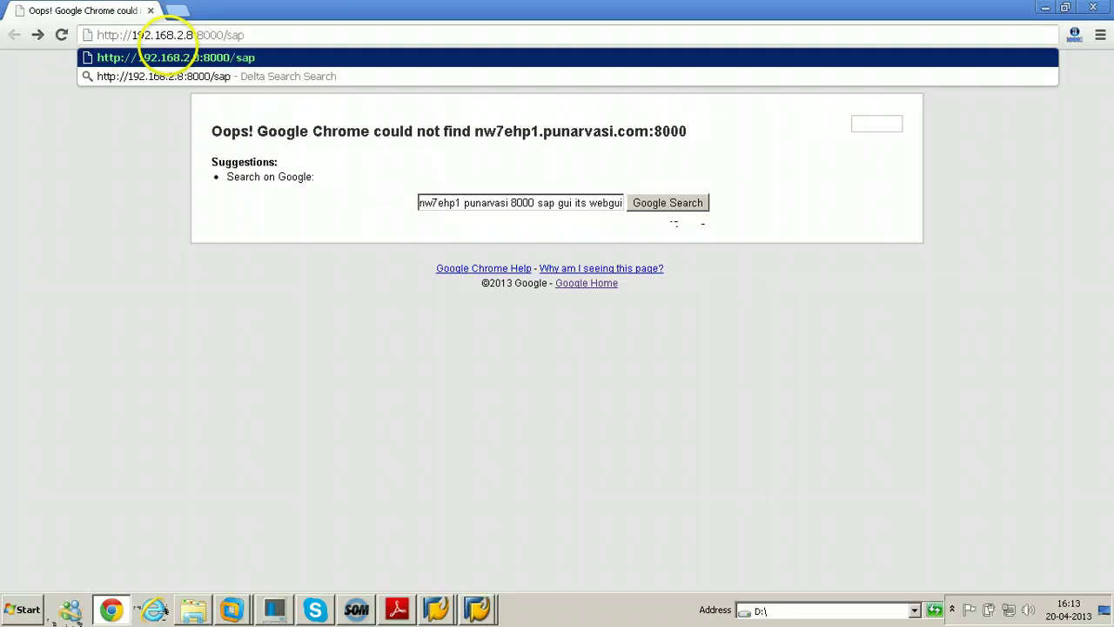
text(/bc)
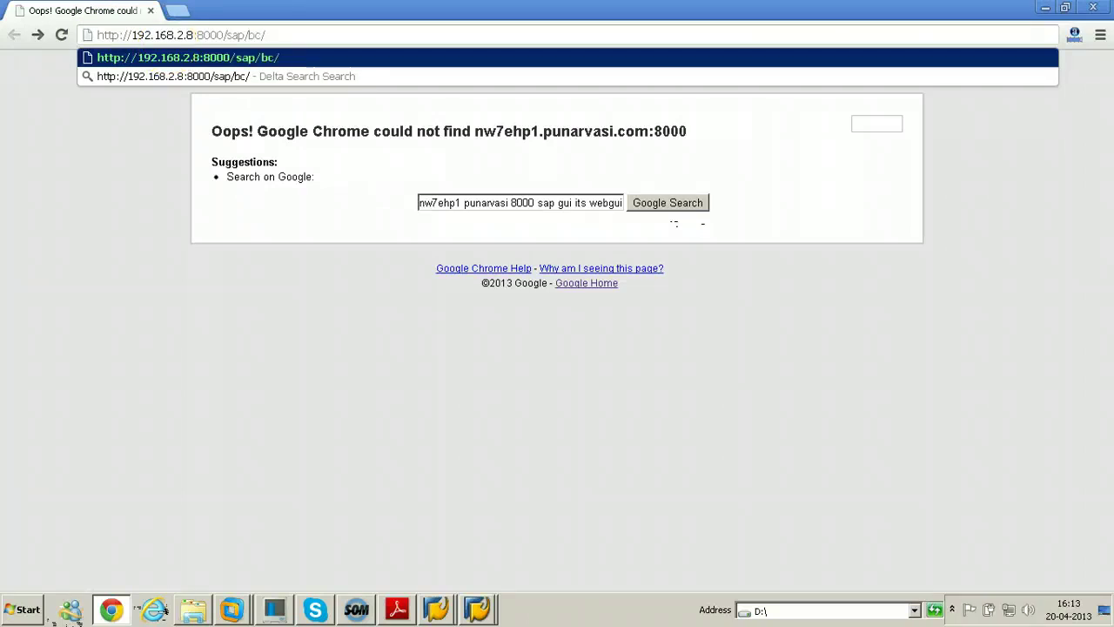
text(/gu)
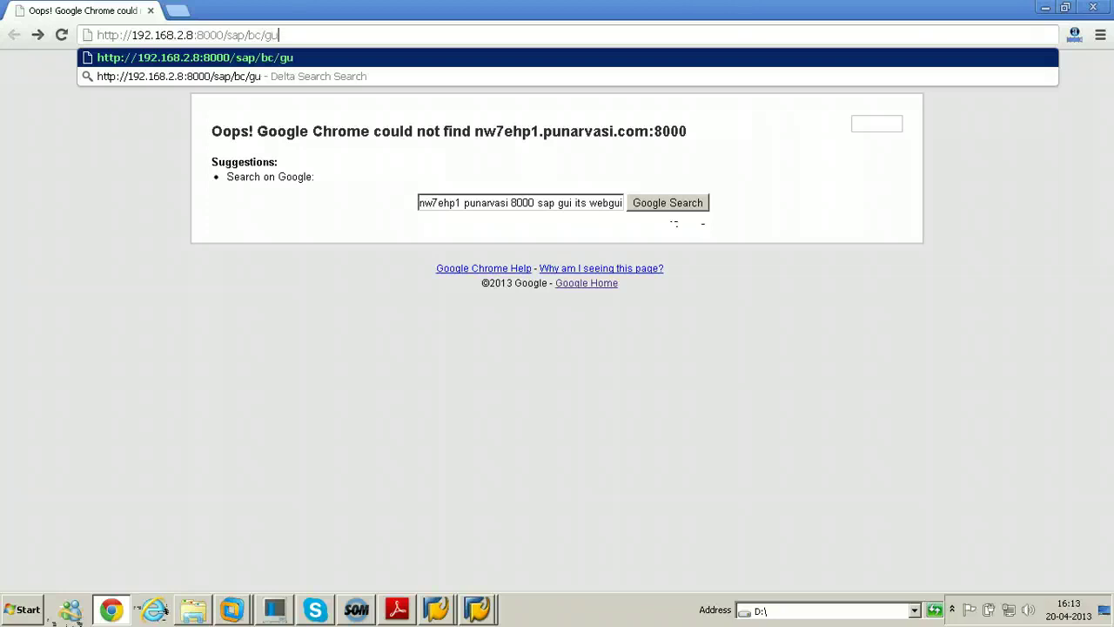
text(i/sap)
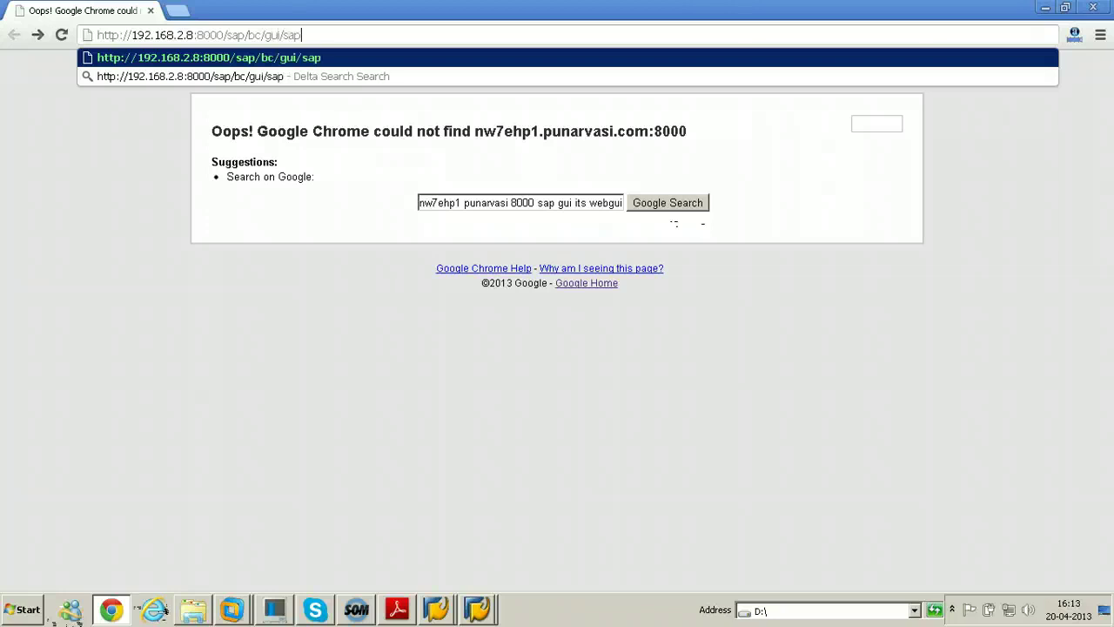
text(/its)
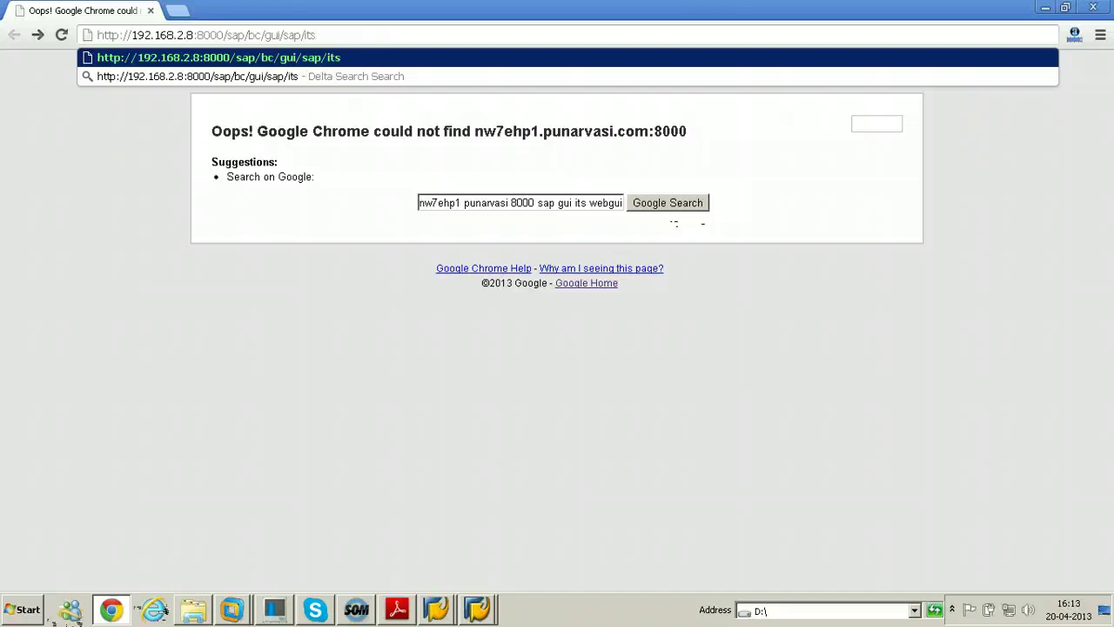
text(/webgui)
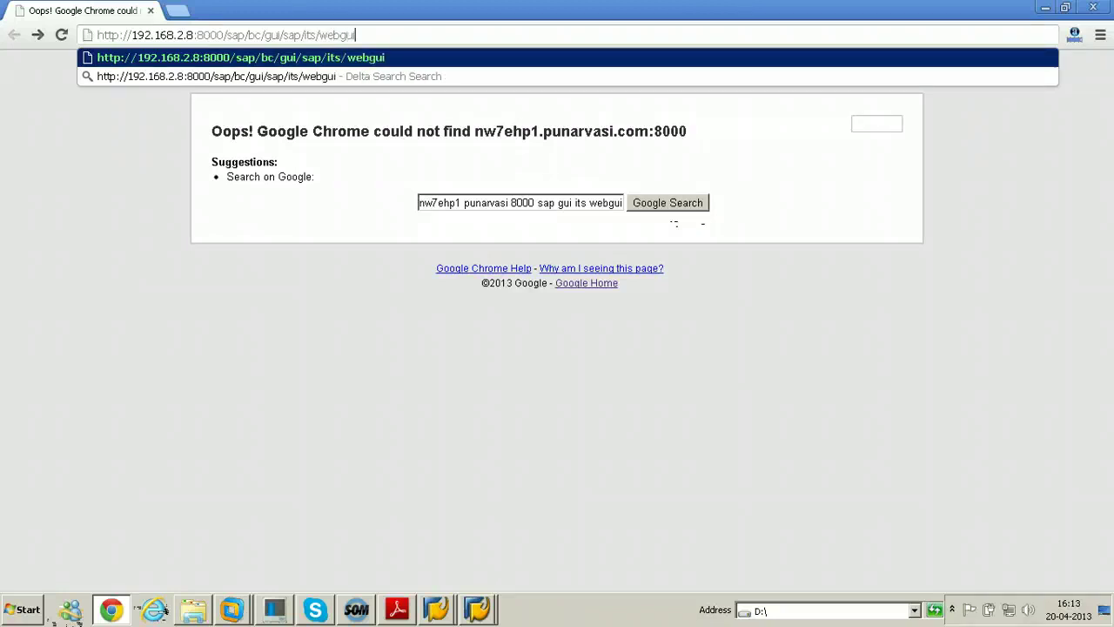
key(Return)
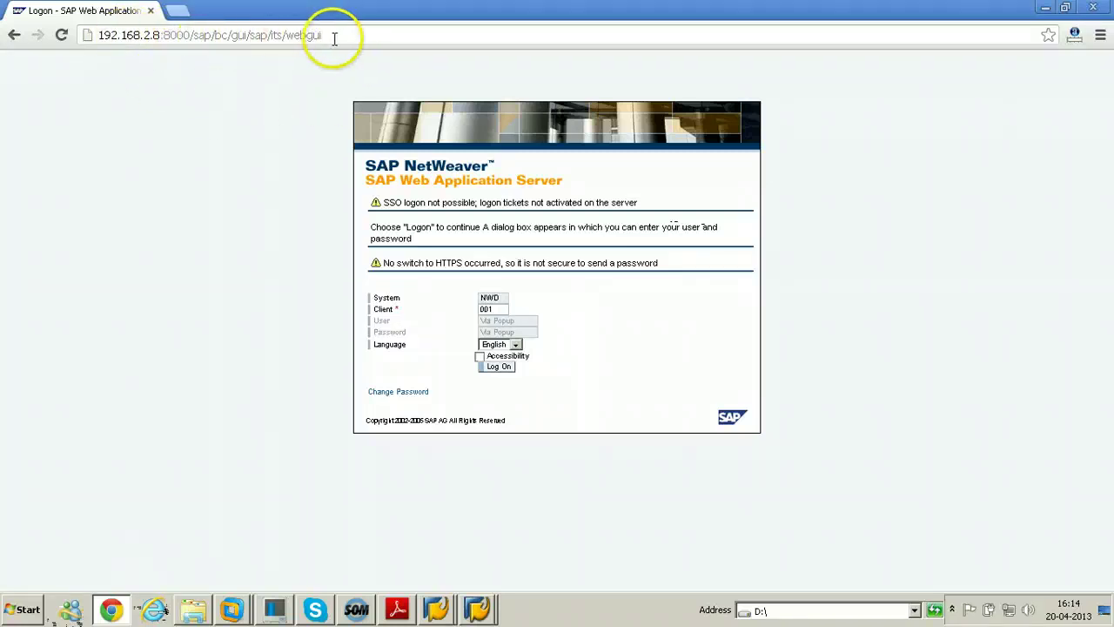
- Copy the Web GUI address and try to log on to NWD client 001 in Chrome as ddic with the account password
click(334, 37)
key(ctrl+c)
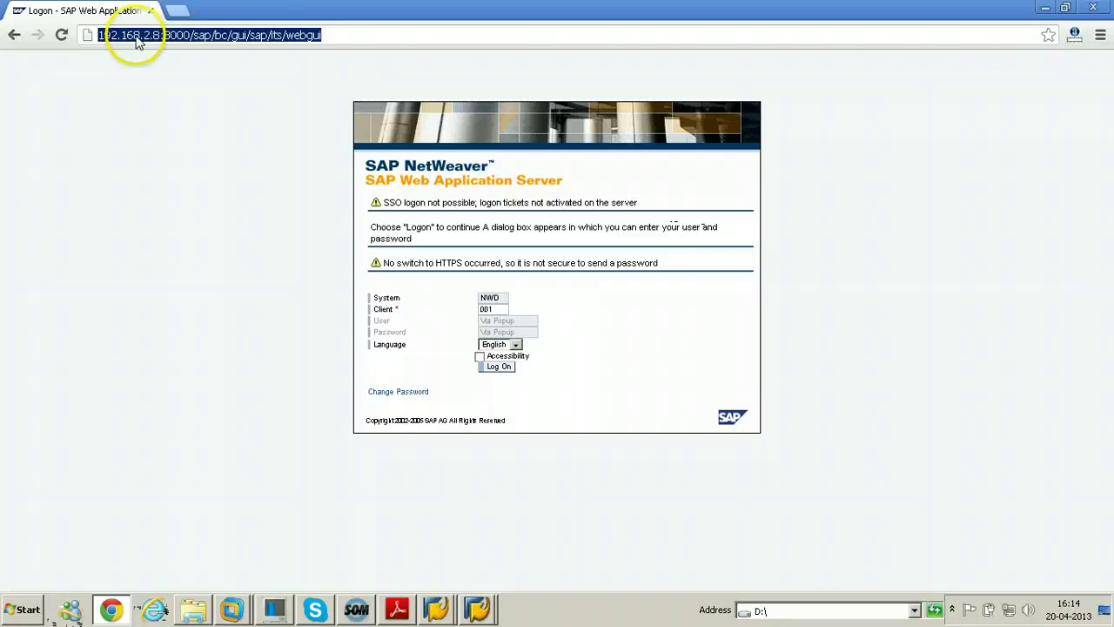
click(500, 367)
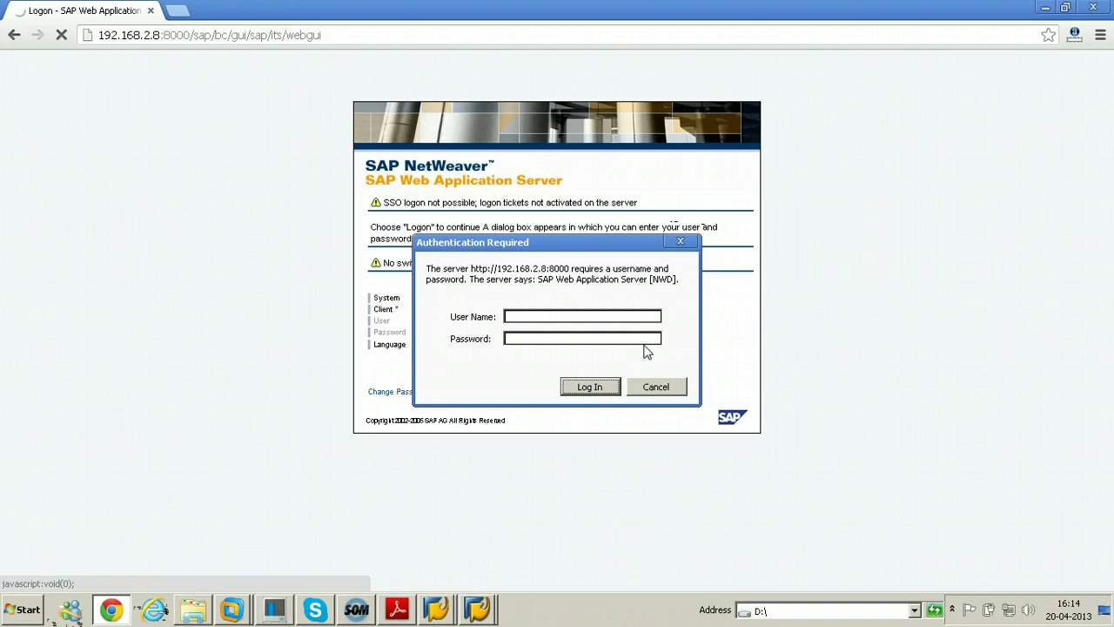
text(ddic)
key(Return)
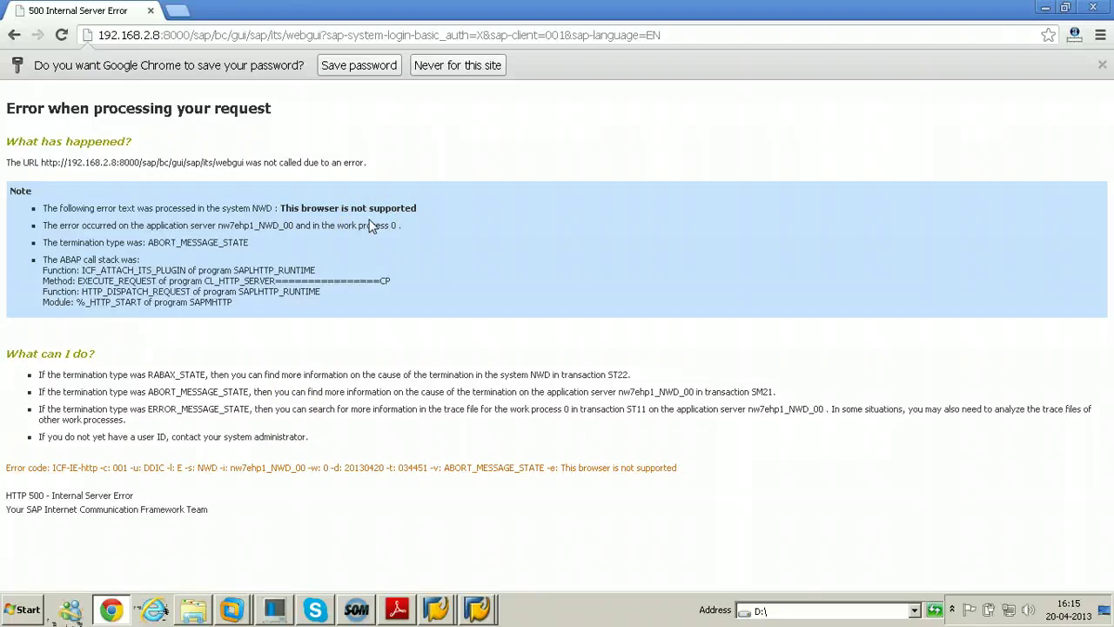
- Copy the address up to webgui, without its logon parameters, and open it in Internet Explorer
drag(96, 35, 327, 35)
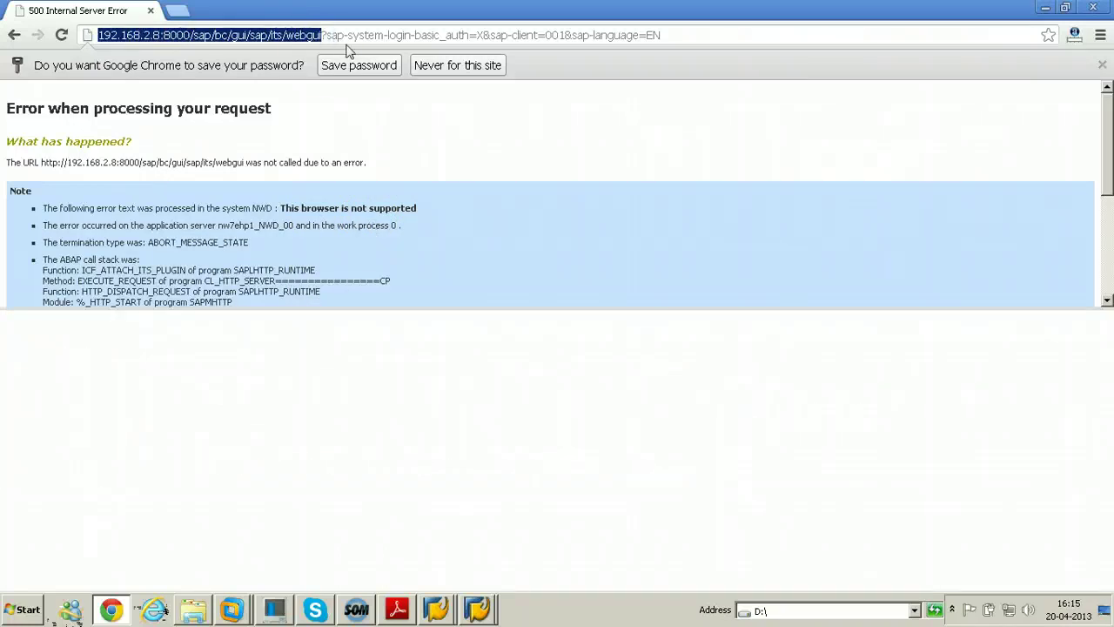
click(154, 609)
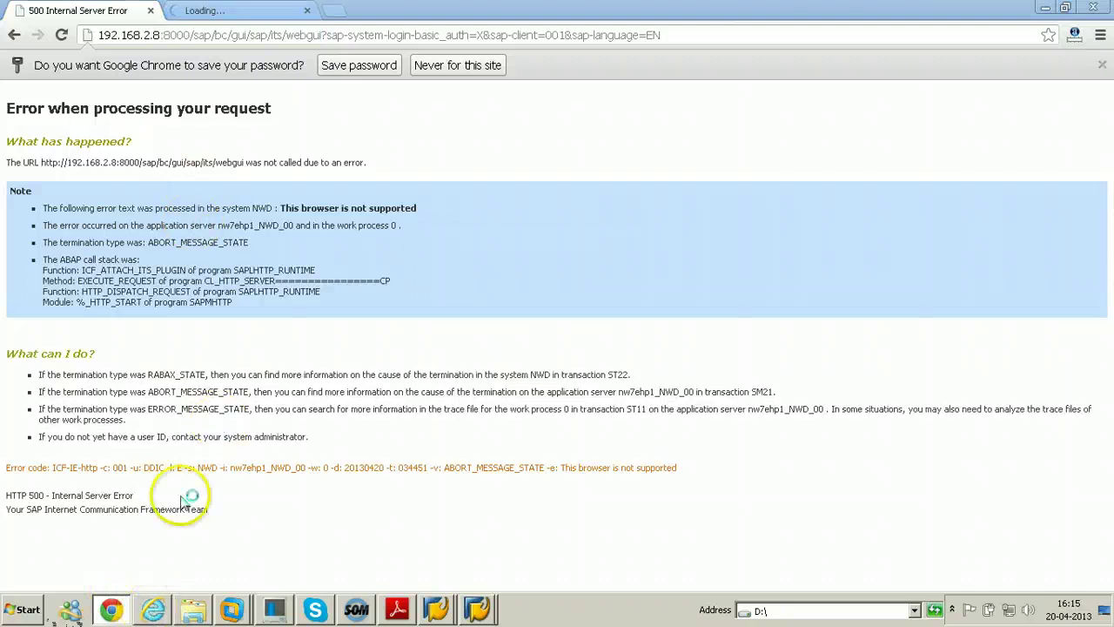
mouse_move(153, 610)
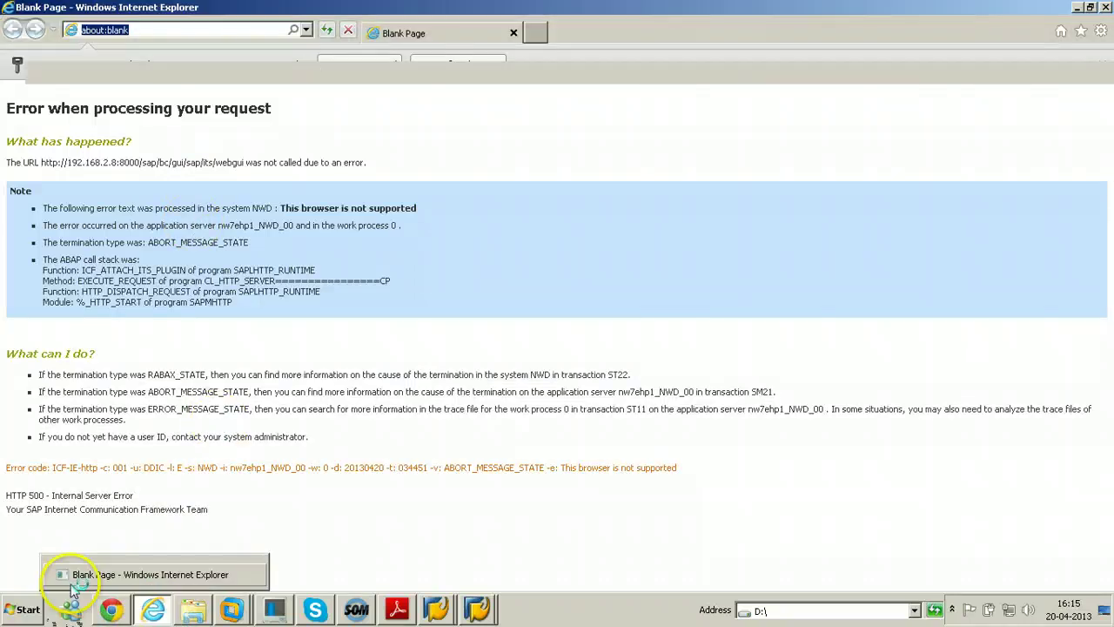
click(154, 33)
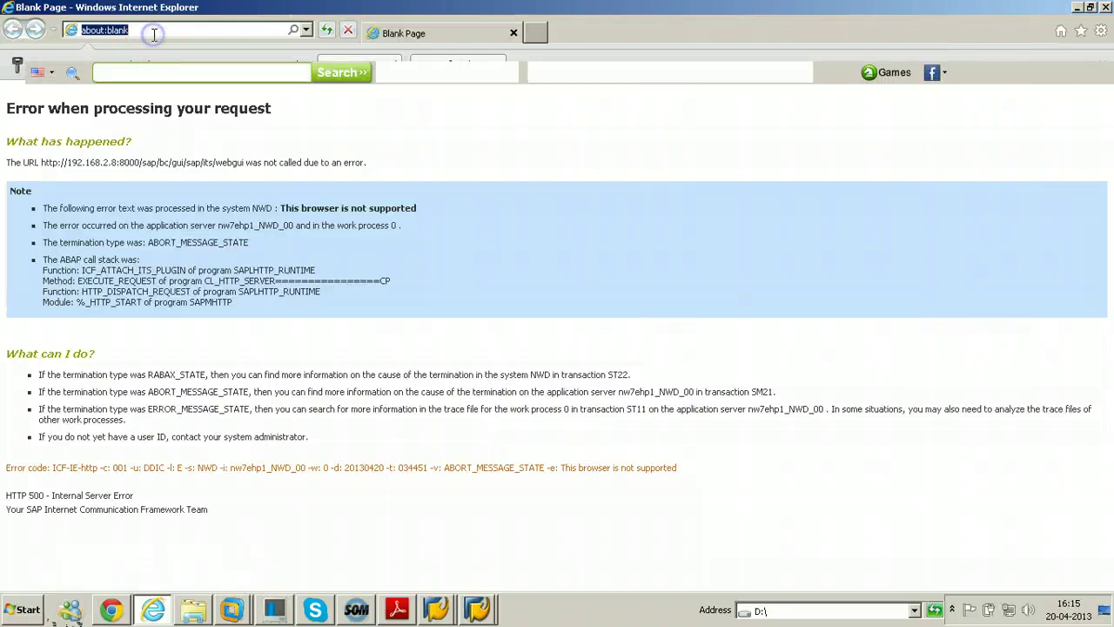
key(ctrl+v)
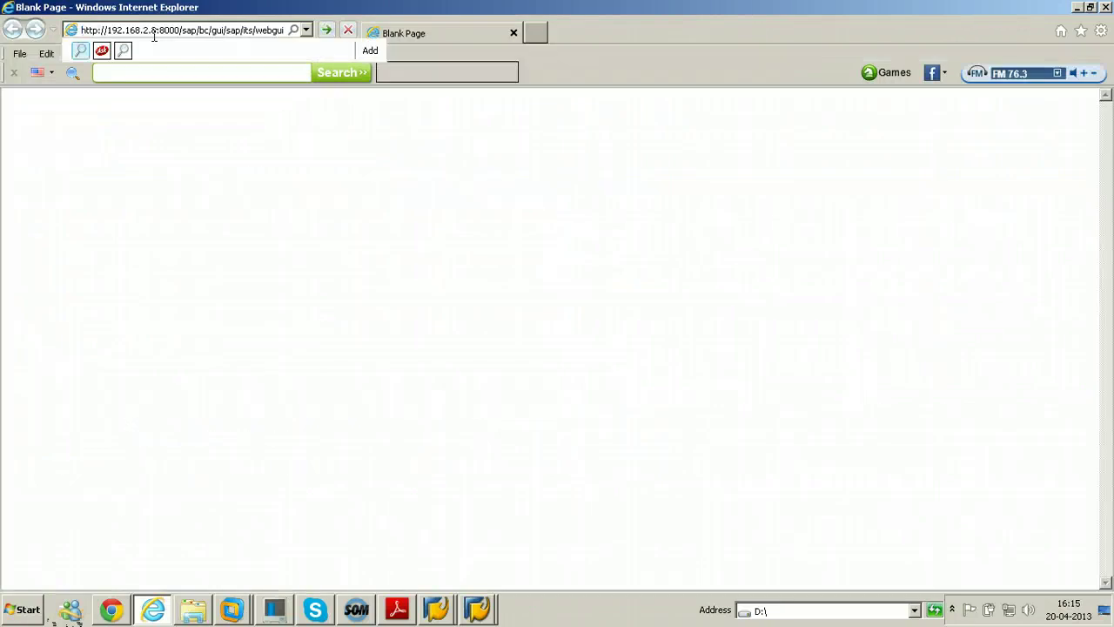
key(Return)
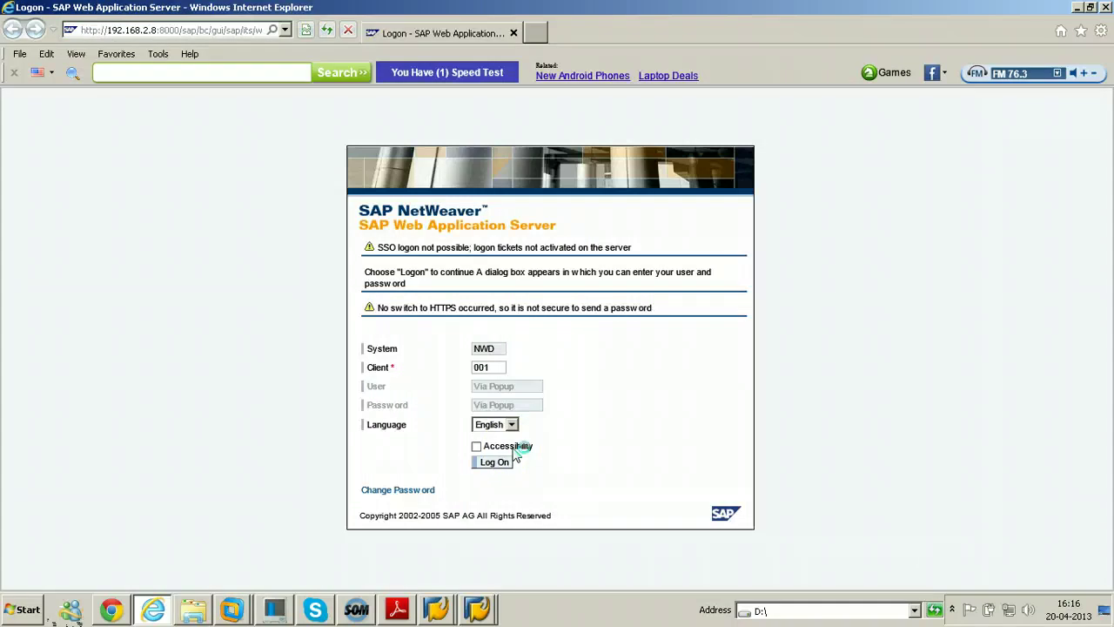
- Log on to NWD client 001 in English as user ddic, entering the account password in the security dialog
click(577, 472)
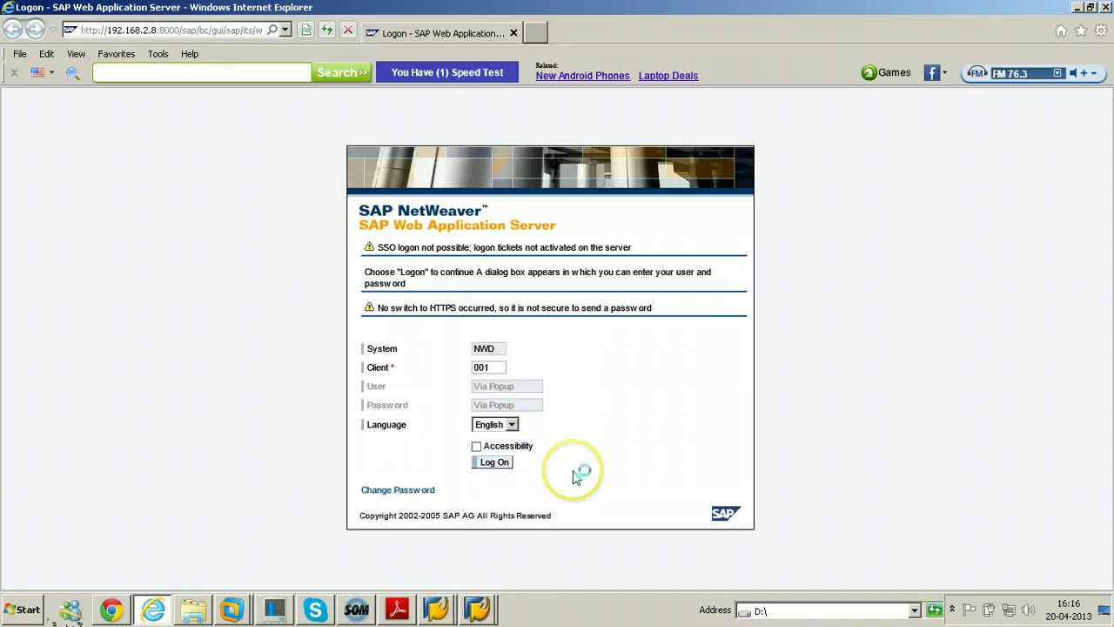
click(494, 464)
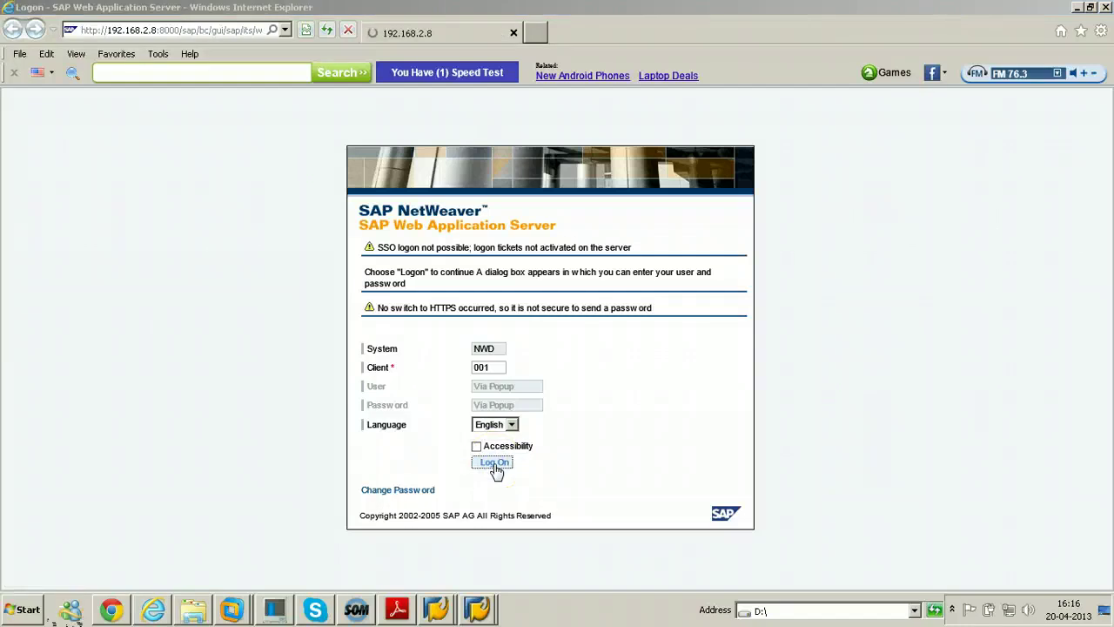
click(567, 353)
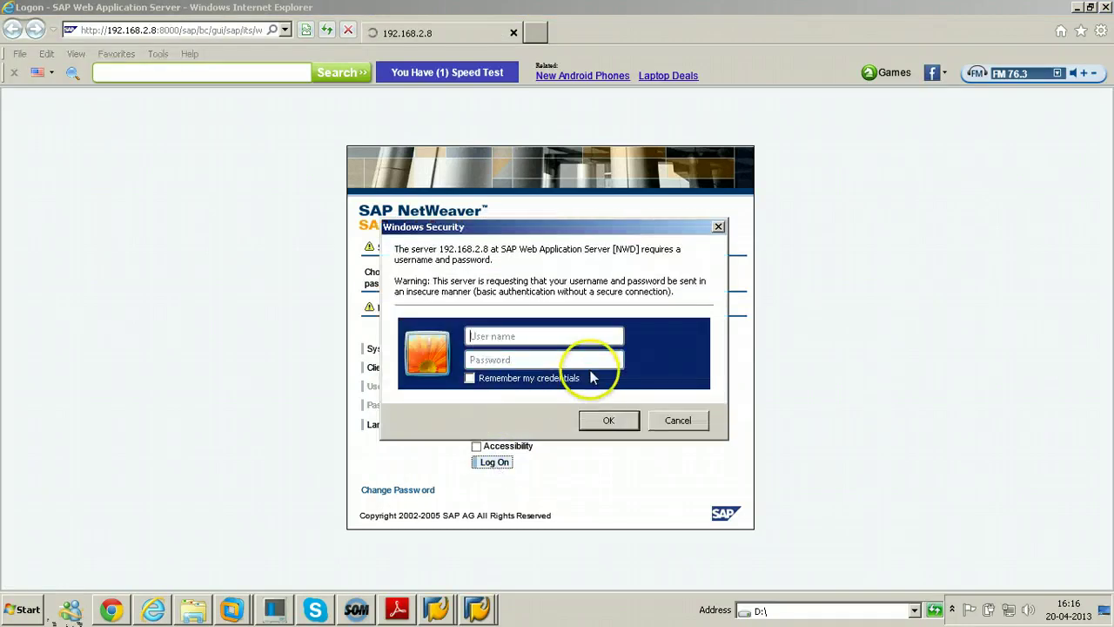
text(ddic)
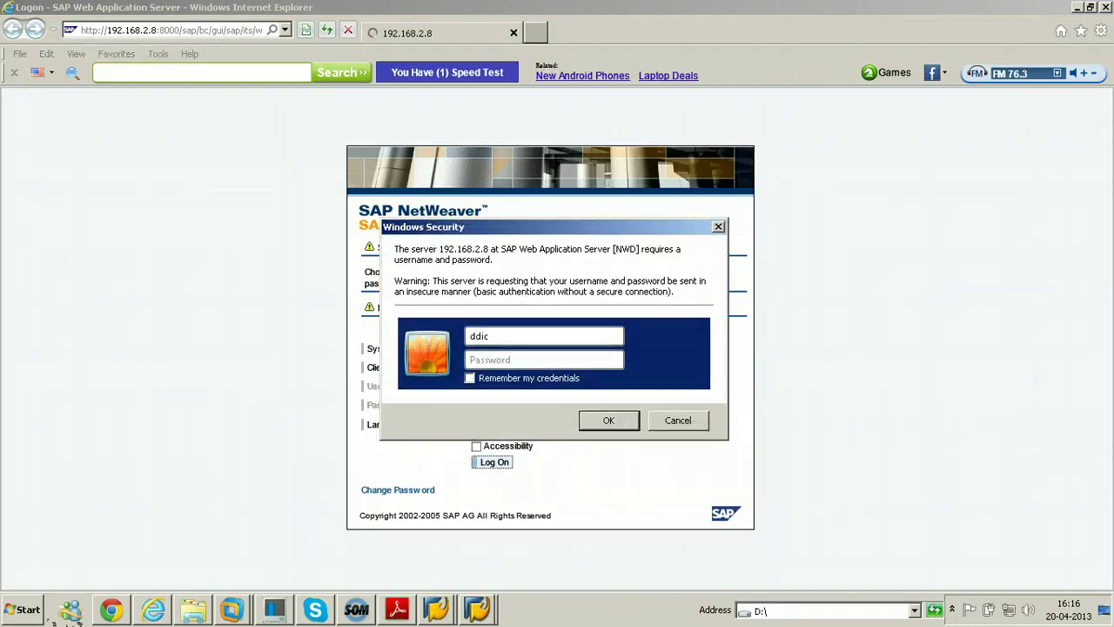
text(•••••)
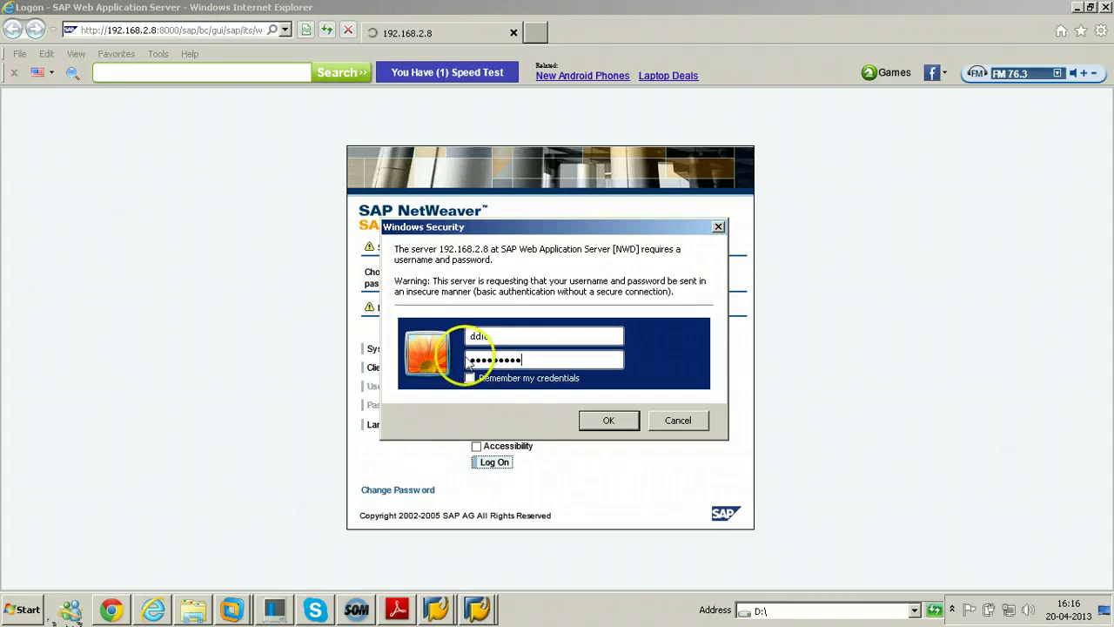
click(609, 420)
drag(612, 425, 567, 413)
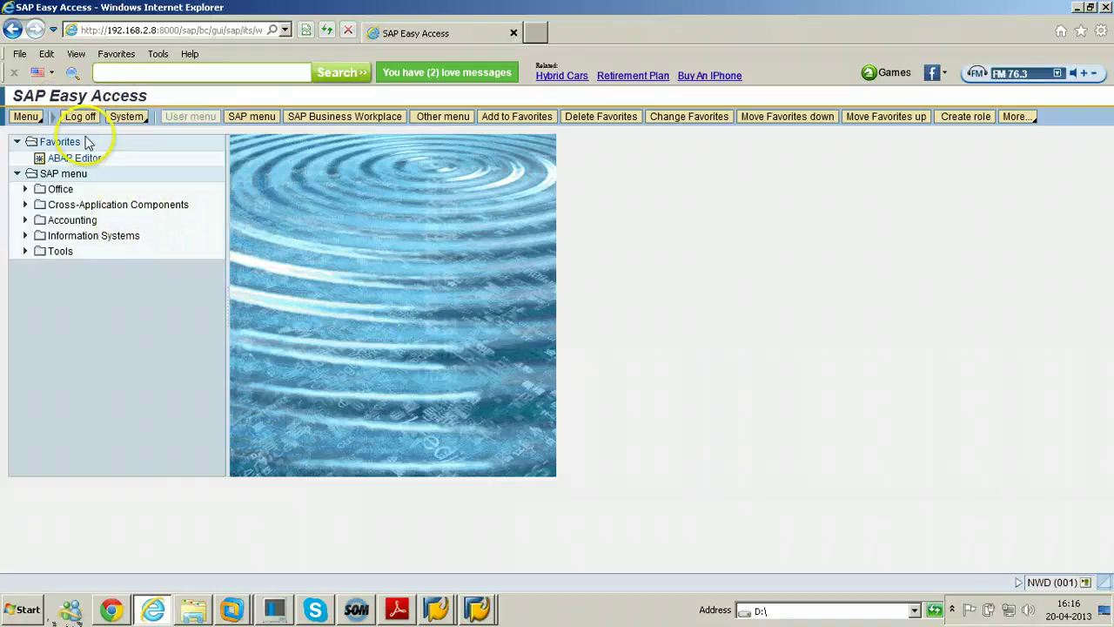
- Run transaction su01 to open User Maintenance, and /npfcg to open Role Maintenance
click(54, 119)
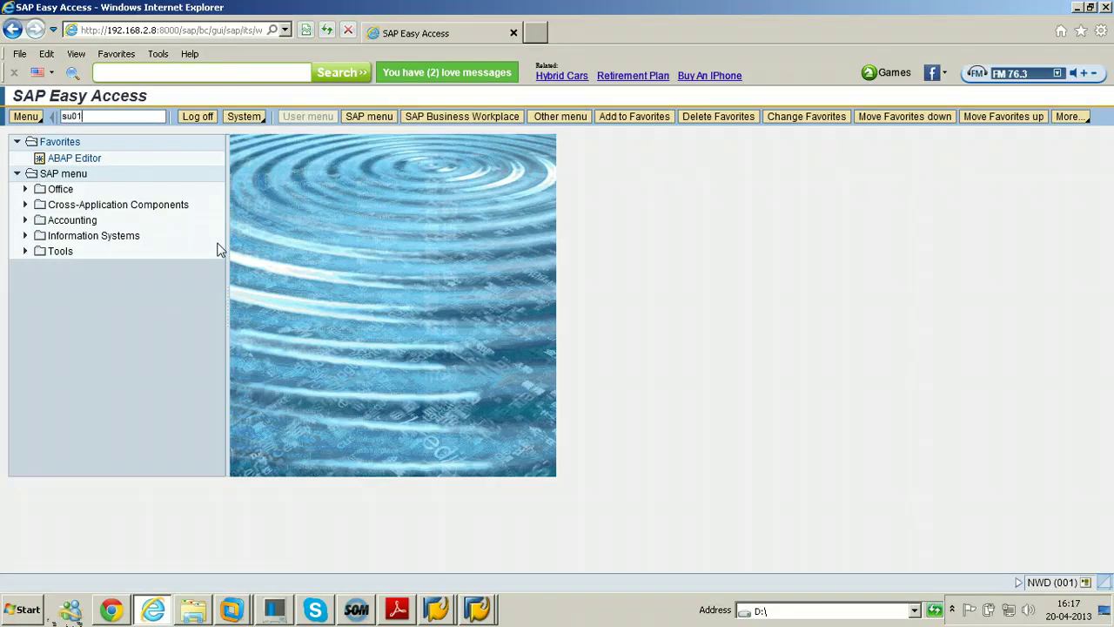
key(Return)
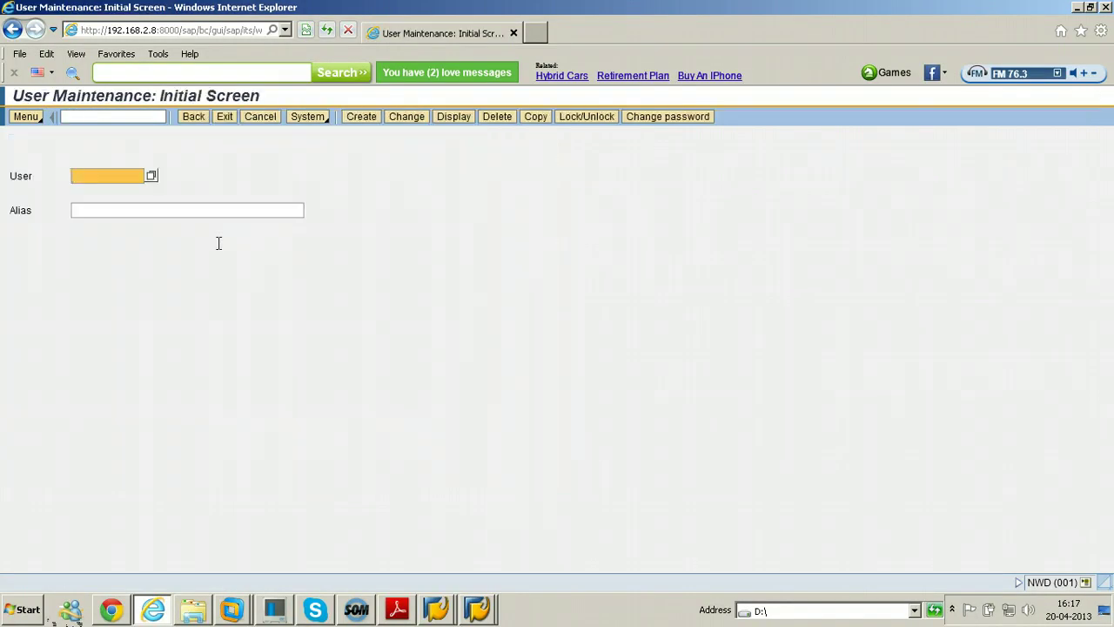
click(133, 117)
text(/)
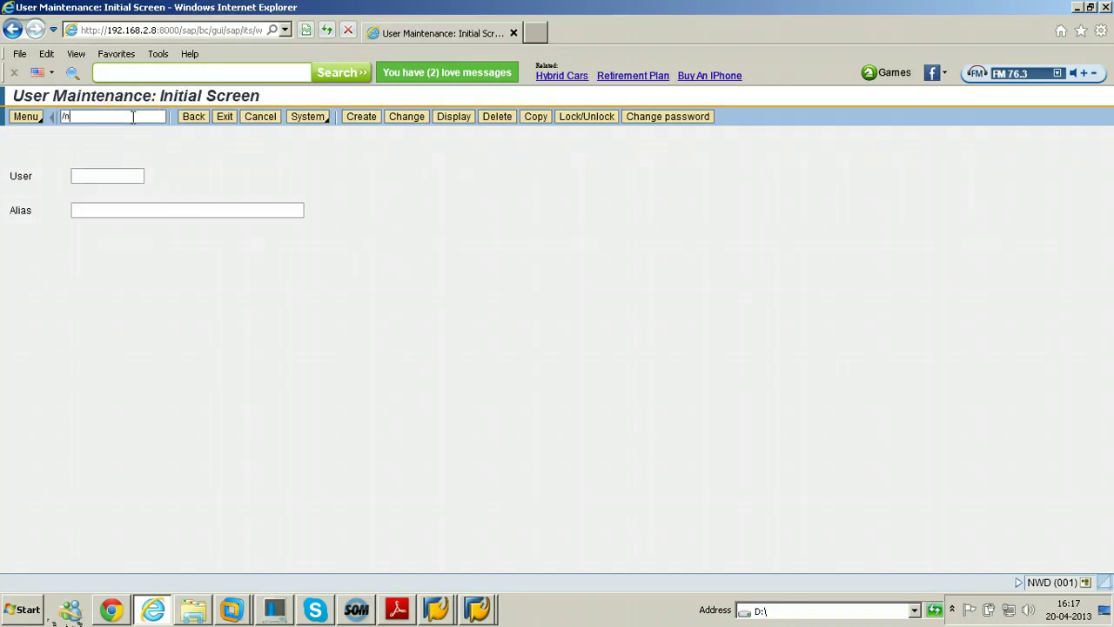
text(npfcg)
key(Return)
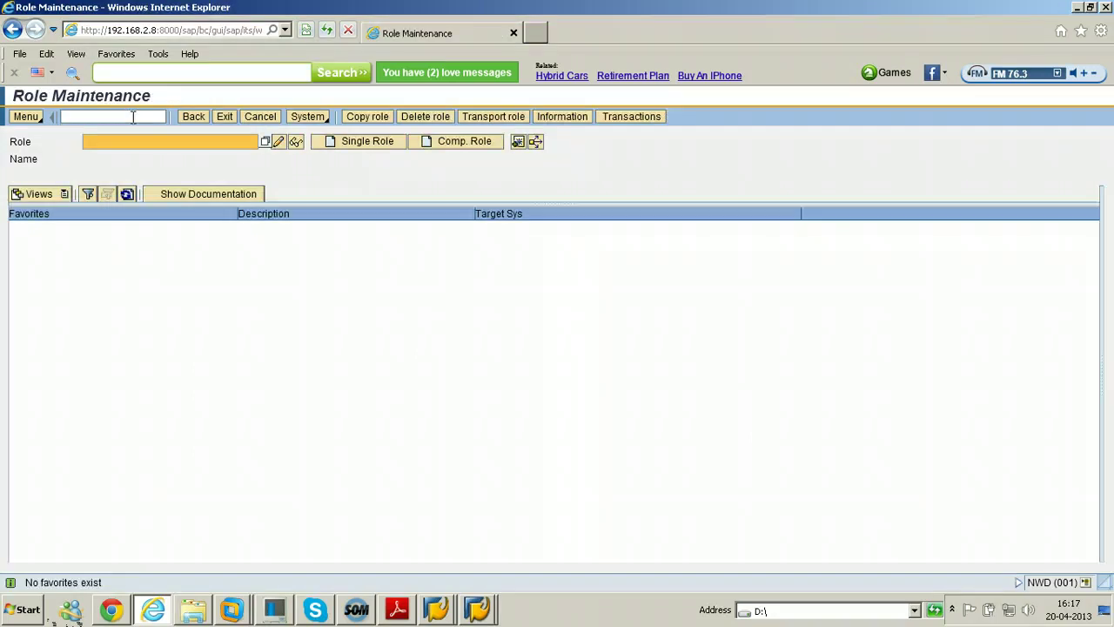
- Return to the SAP Easy Access screen with the /n command and switch back to Chrome
click(133, 116)
text(/)
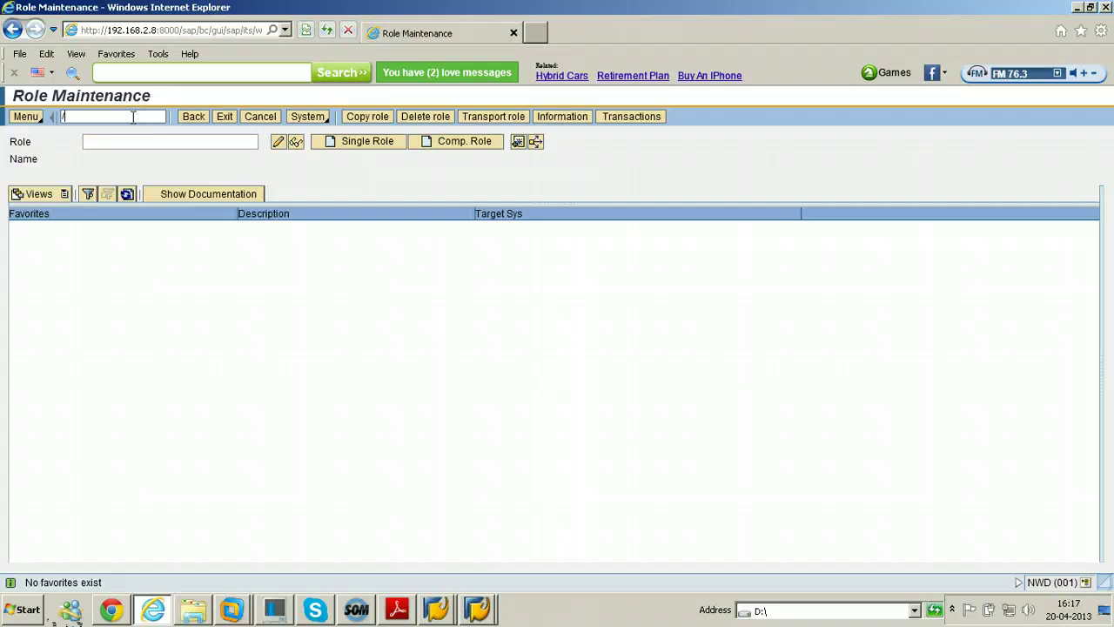
text(n)
key(Return)
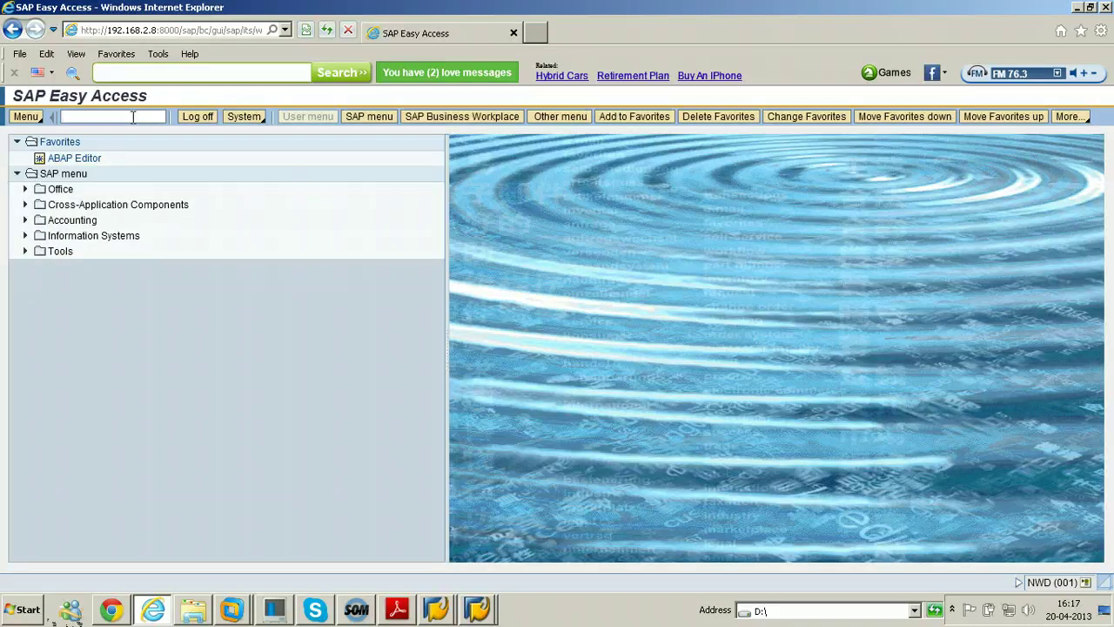
click(111, 609)
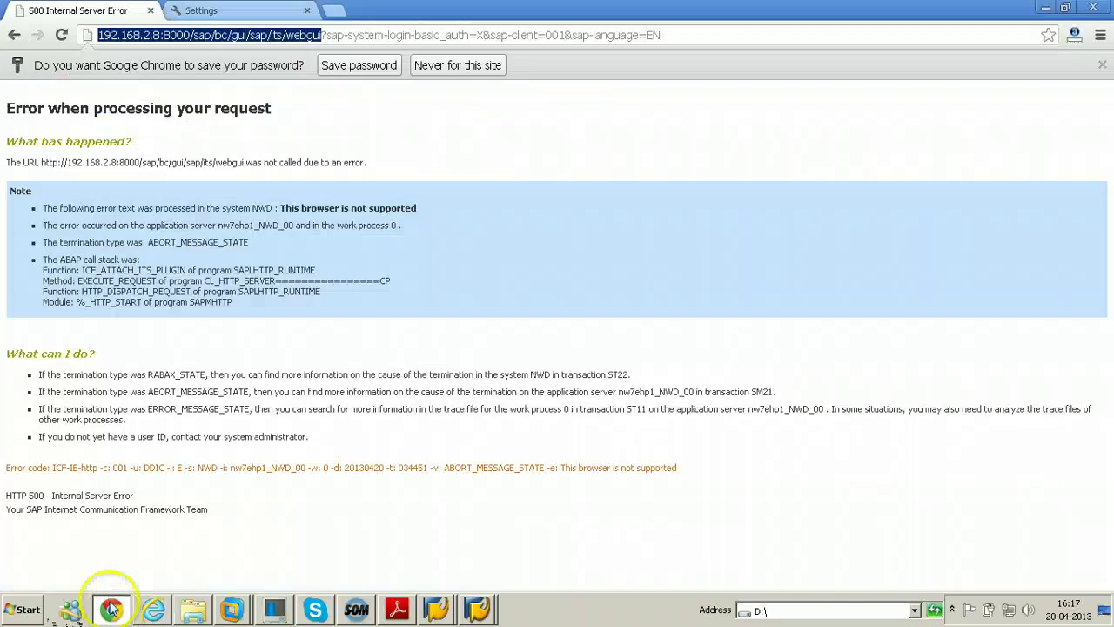